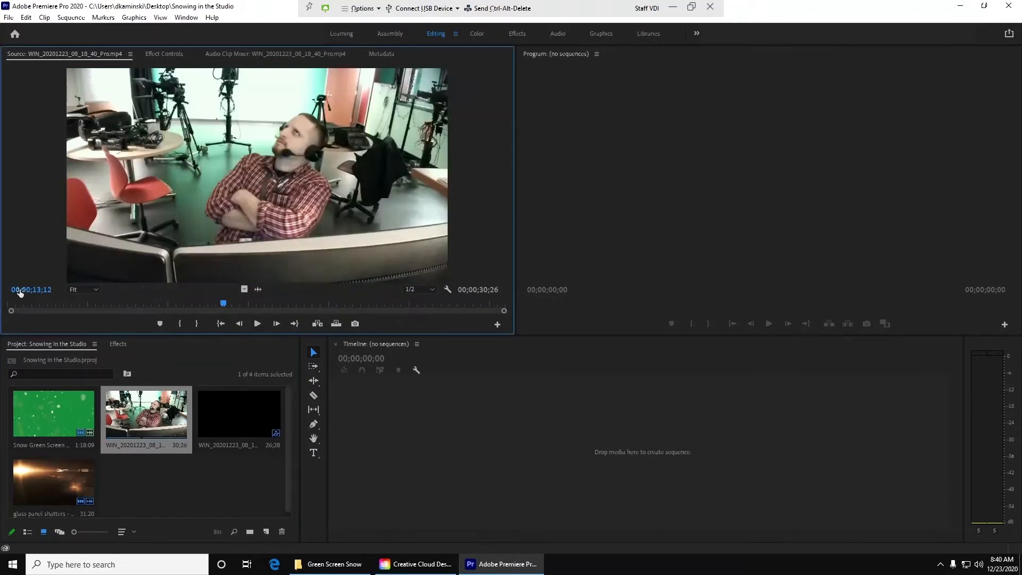
Step: Preview the webcam clip WIN_20201223_08_18_40_Pro.mp4 and create a new sequence from it
{"action": "left_click_drag", "start_coordinate": [33, 304], "coordinate": [224, 292]}
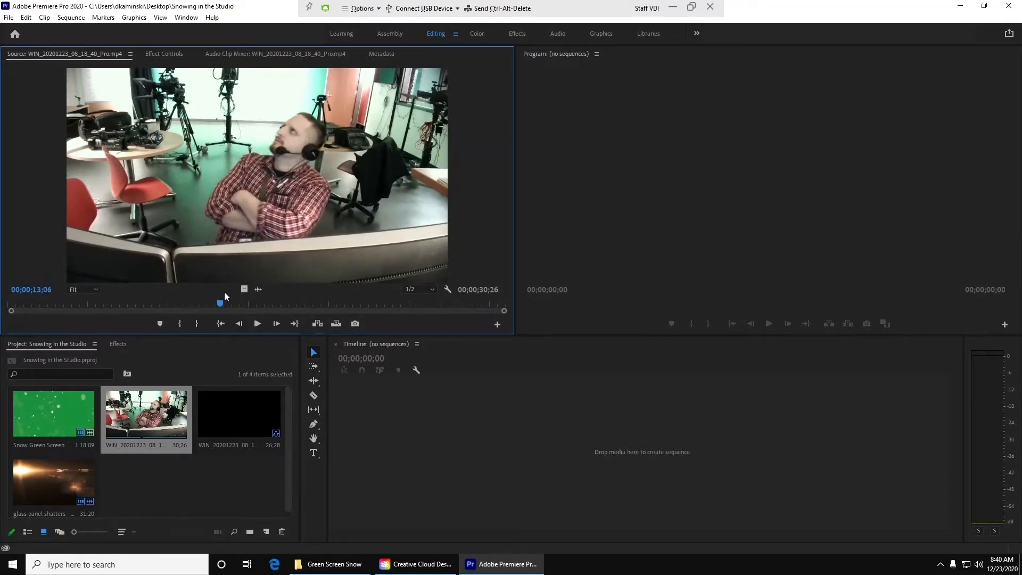
{"action": "left_click", "coordinate": [133, 407]}
{"action": "left_click_drag", "start_coordinate": [142, 439], "coordinate": [374, 436]}
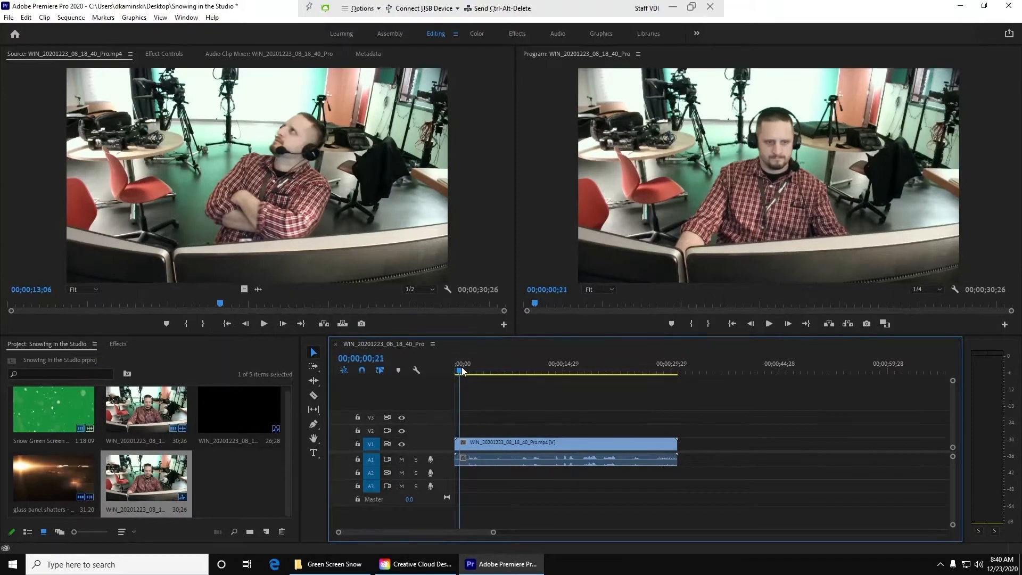
Step: Split the webcam clip at 00;00;04;18 and ripple delete the opening section
{"action": "key", "text": "space"}
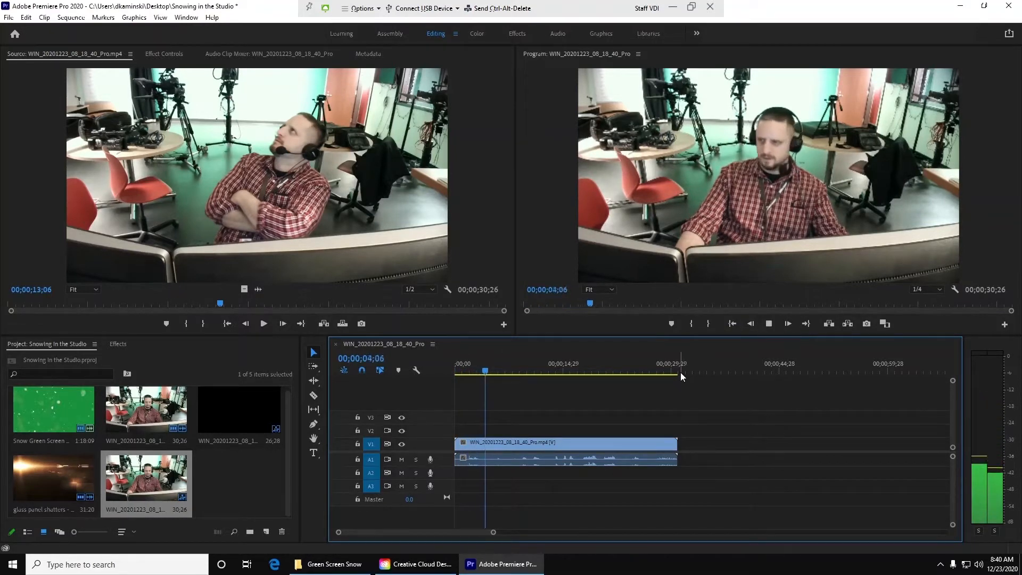
{"action": "key", "text": "space"}
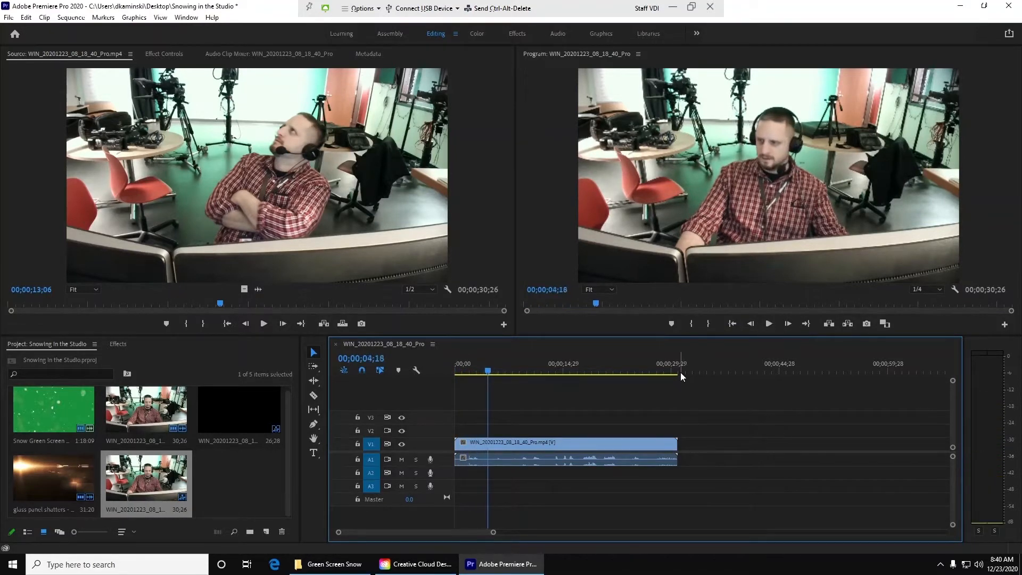
{"action": "key", "text": "c"}
{"action": "left_click", "coordinate": [488, 442]}
{"action": "key", "text": "v"}
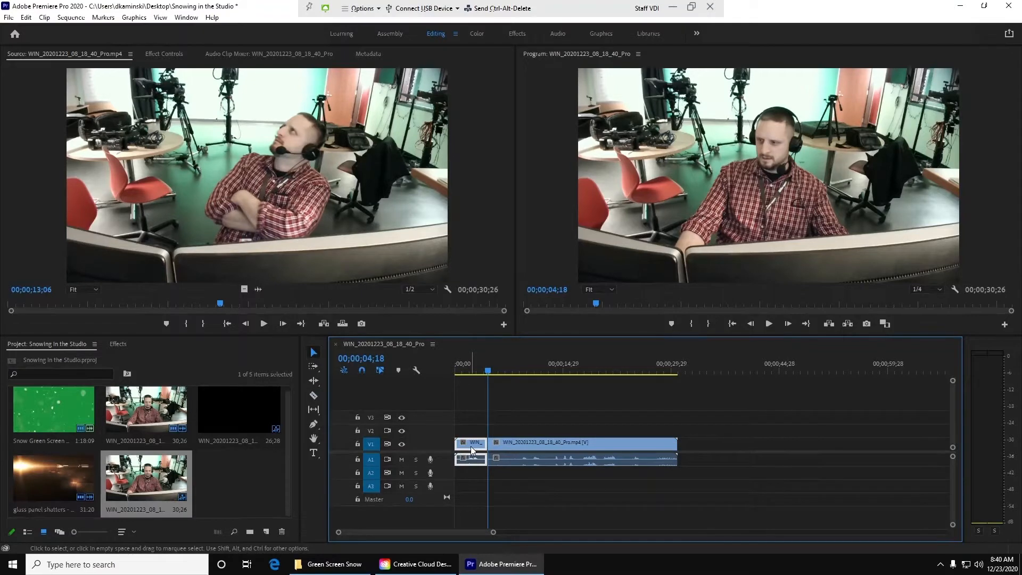
{"action": "key", "text": "shift+Delete"}
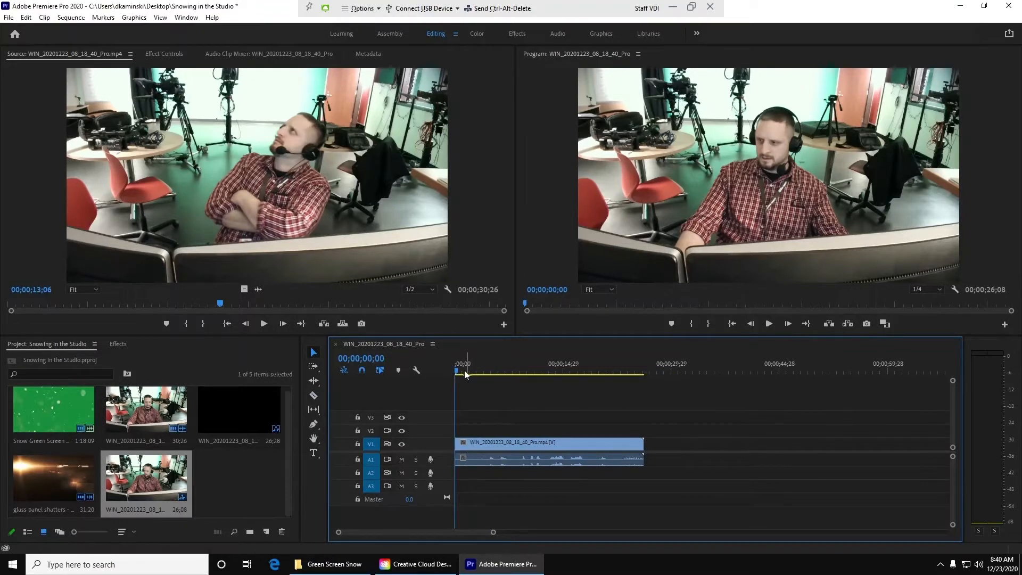
Step: Play through the sequence and park the playhead at 00;00;08;08, where the man looks up with crossed arms
{"action": "left_click_drag", "start_coordinate": [459, 373], "coordinate": [483, 375]}
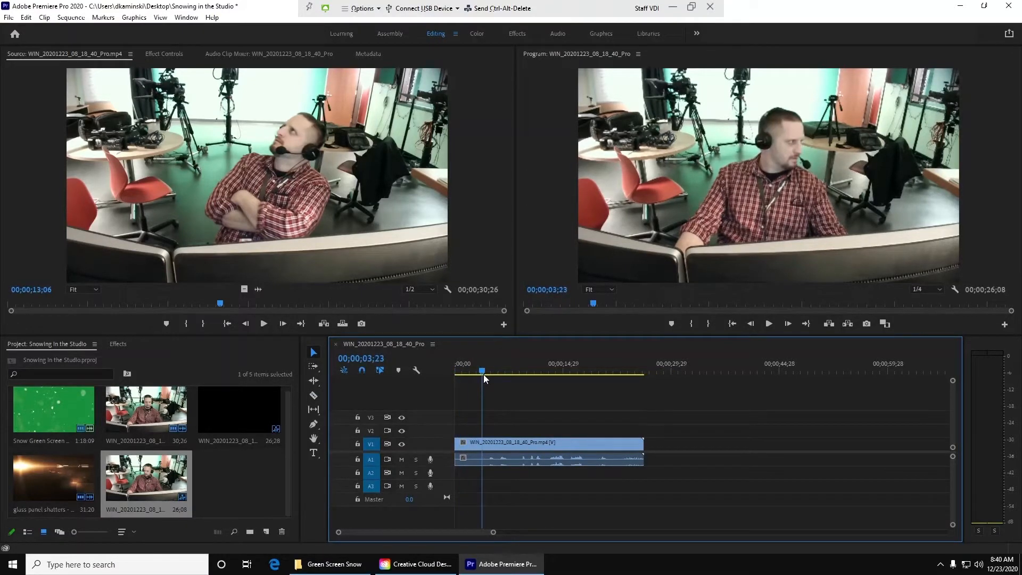
{"action": "key", "text": "space"}
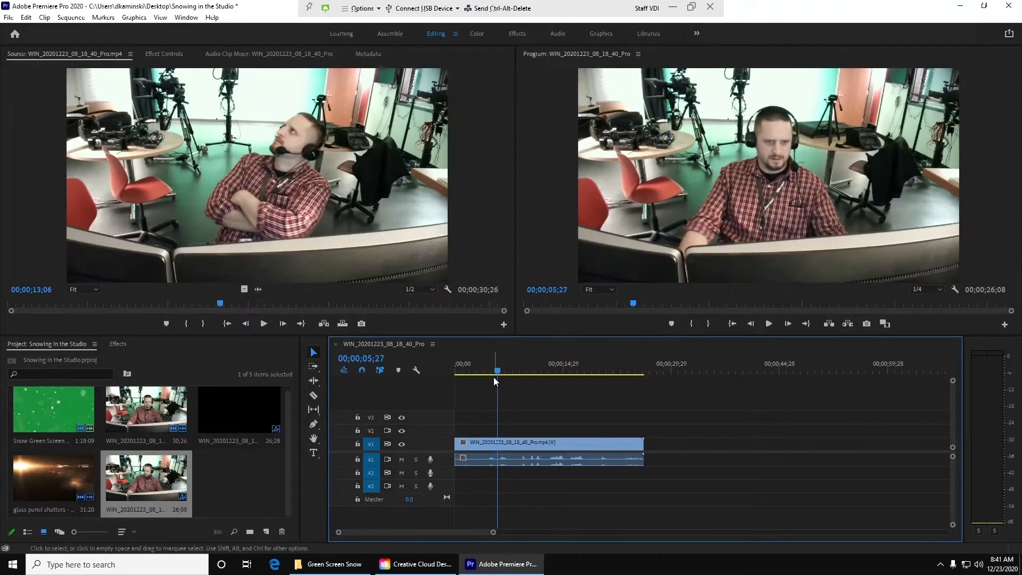
{"action": "key", "text": "space"}
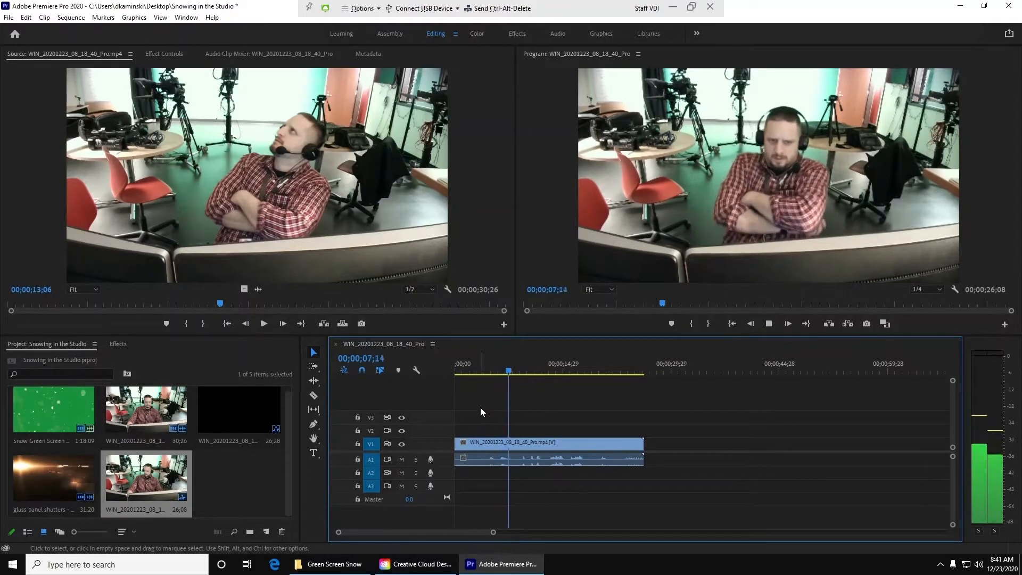
{"action": "key", "text": "space"}
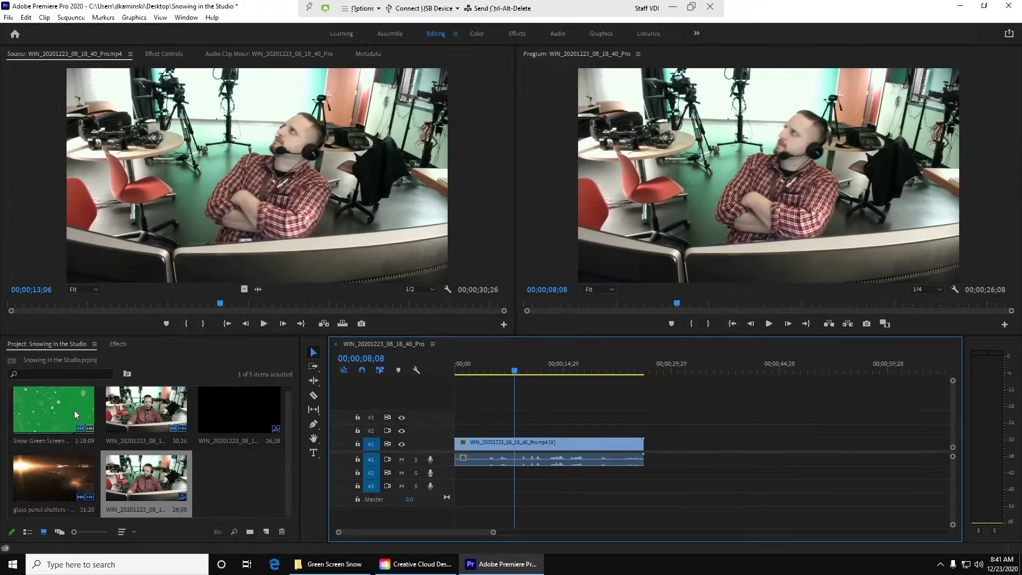
Step: Preview the Snow Green Screen Effect clip and overwrite it onto tracks V2 and A2 at the playhead, with V1 and A1 untargeted
{"action": "double_click", "coordinate": [45, 408]}
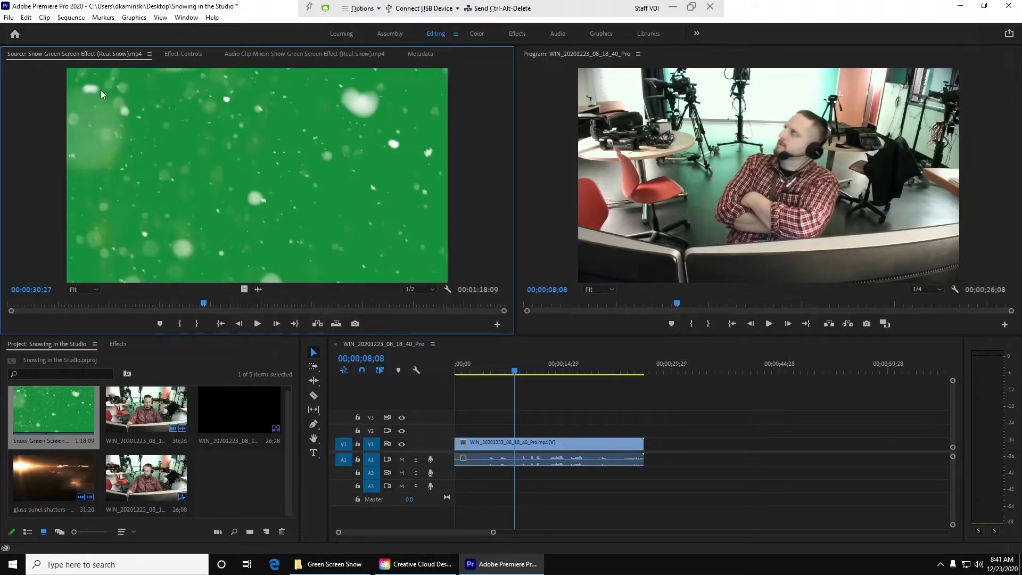
{"action": "left_click_drag", "start_coordinate": [81, 302], "coordinate": [405, 293]}
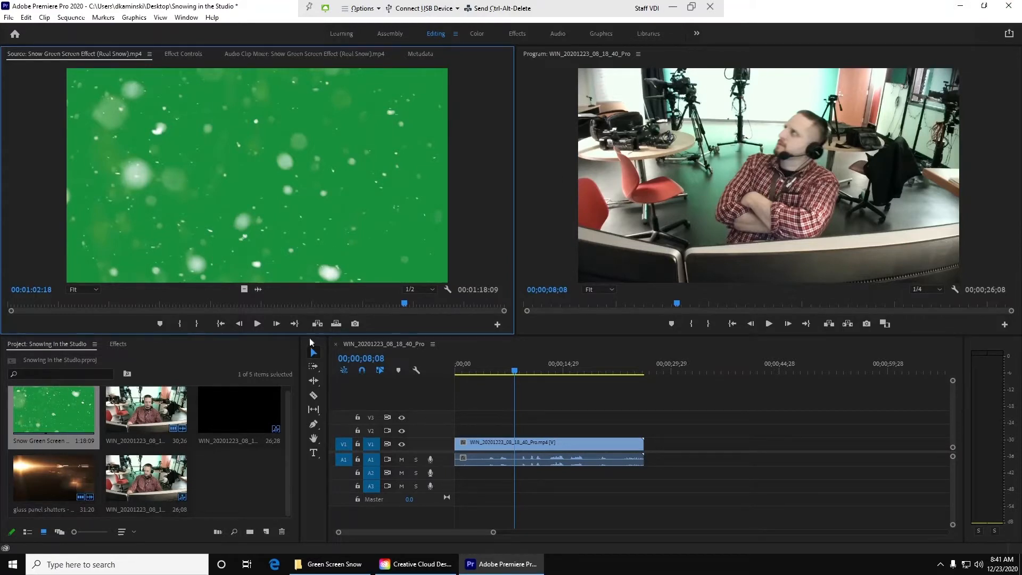
{"action": "left_click", "coordinate": [344, 431]}
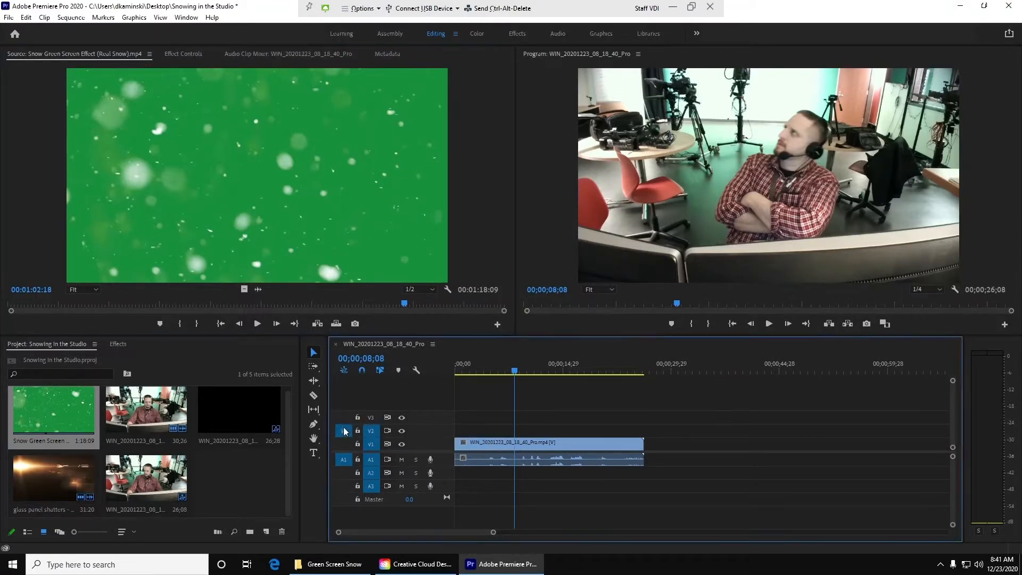
{"action": "left_click", "coordinate": [371, 444]}
{"action": "left_click", "coordinate": [371, 460]}
{"action": "left_click", "coordinate": [344, 473]}
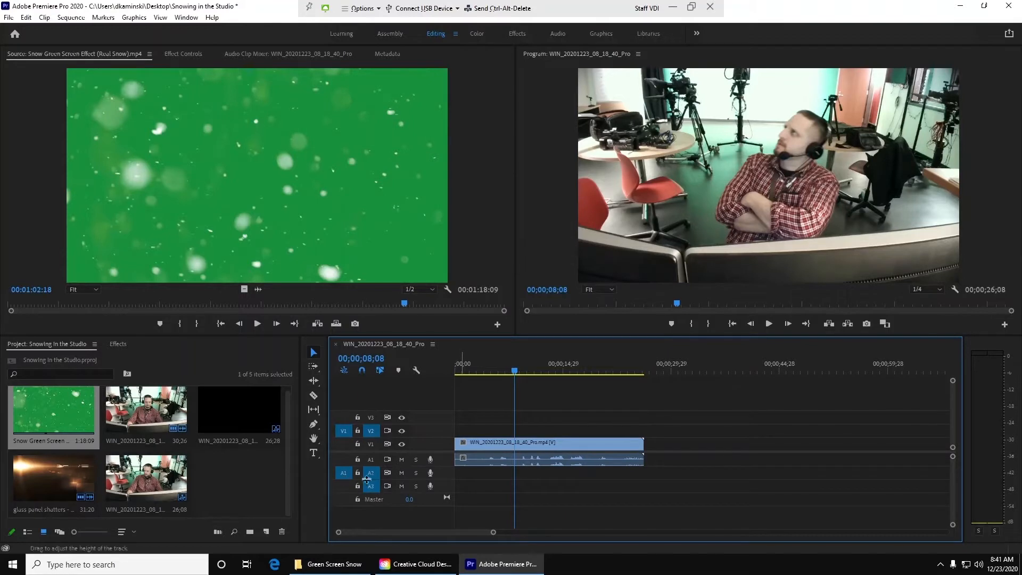
{"action": "left_click", "coordinate": [218, 242]}
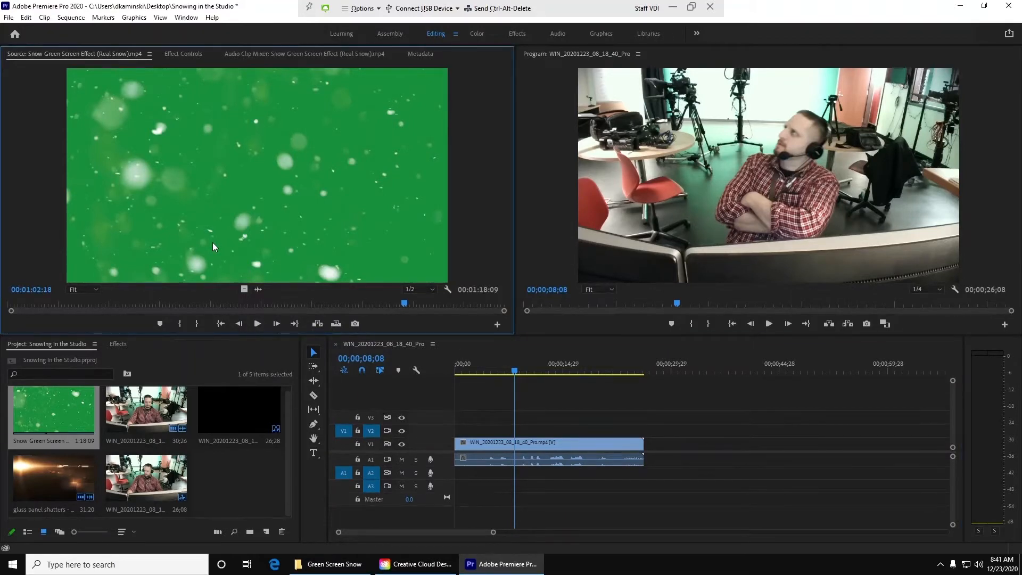
{"action": "key", "text": "period"}
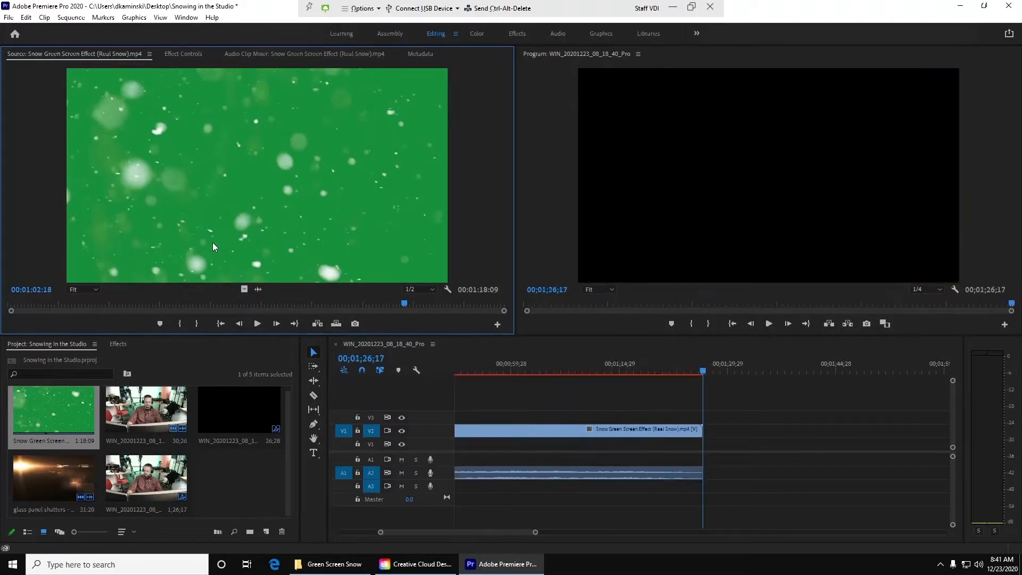
Step: Split the snow clip at 00;00;26;03, where the webcam footage ends, and delete the excess part
{"action": "left_click_drag", "start_coordinate": [526, 532], "coordinate": [656, 532]}
{"action": "left_click_drag", "start_coordinate": [472, 369], "coordinate": [512, 370]}
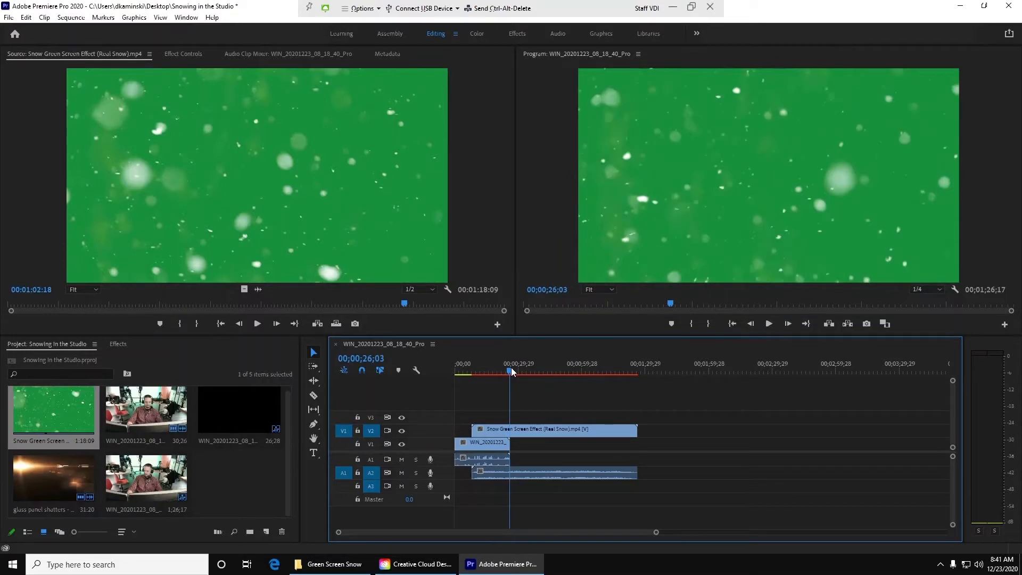
{"action": "left_click_drag", "start_coordinate": [656, 533], "coordinate": [567, 536]}
{"action": "key", "text": "c"}
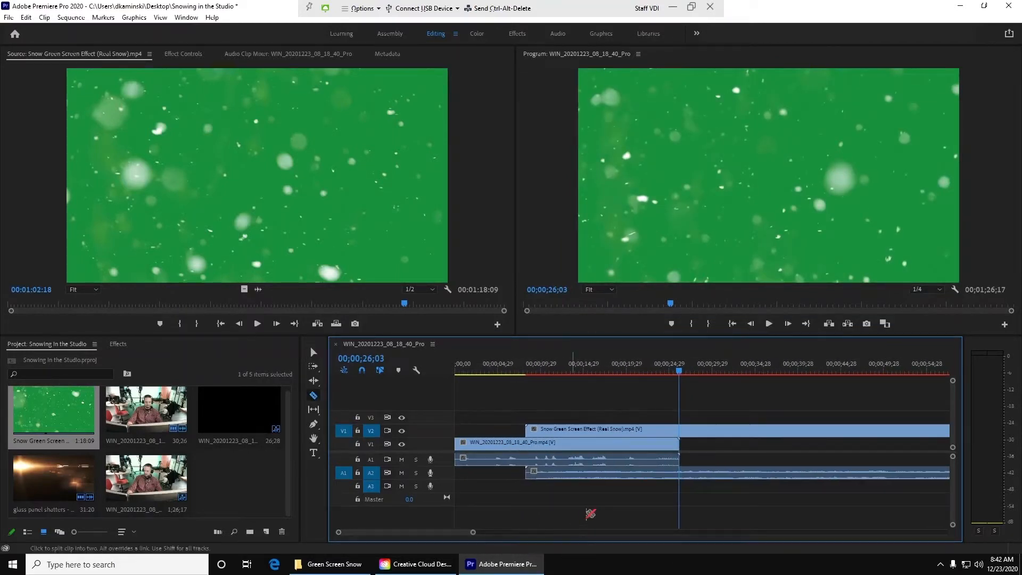
{"action": "left_click", "coordinate": [680, 429]}
{"action": "key", "text": "v"}
{"action": "left_click", "coordinate": [697, 433]}
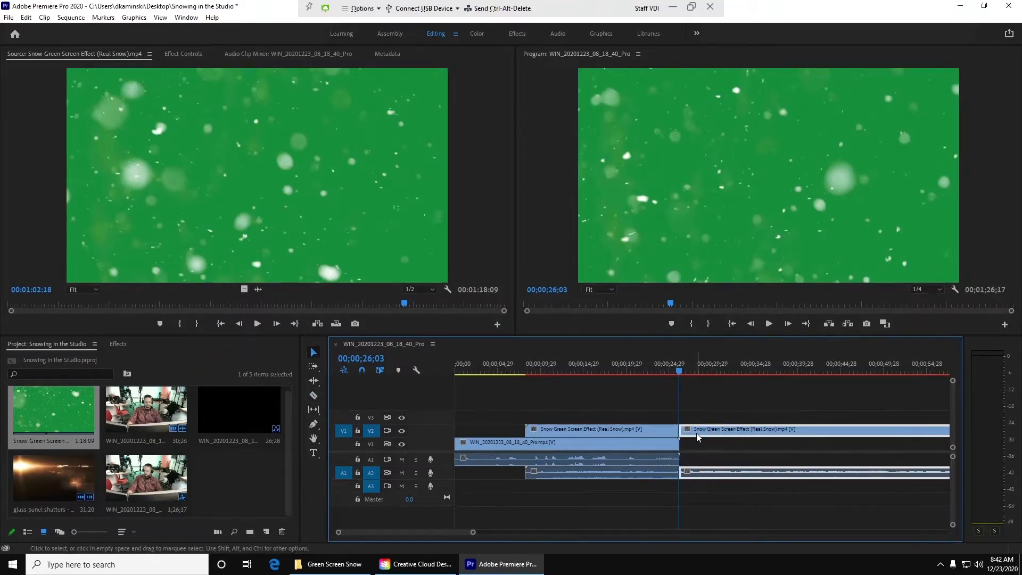
{"action": "key", "text": "Delete"}
Step: Hide and show track V2 at 00;00;18;08 to compare the snow layer with the webcam footage beneath it
{"action": "mouse_move", "coordinate": [604, 367]}
{"action": "left_mouse_down"}
{"action": "mouse_move", "coordinate": [636, 366]}
{"action": "mouse_move", "coordinate": [600, 365]}
{"action": "mouse_move", "coordinate": [611, 365]}
{"action": "left_mouse_up"}
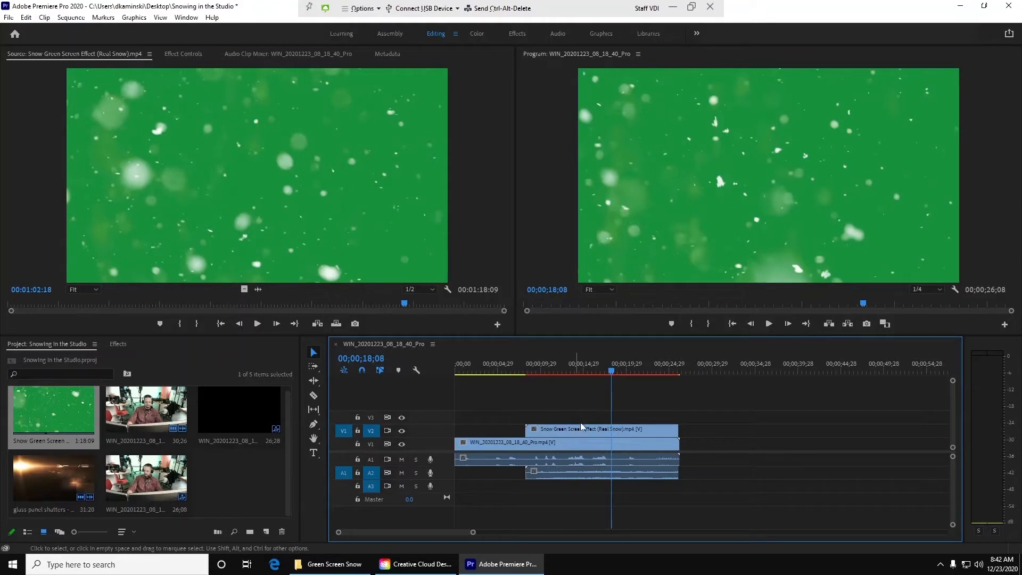
{"action": "left_click", "coordinate": [402, 431]}
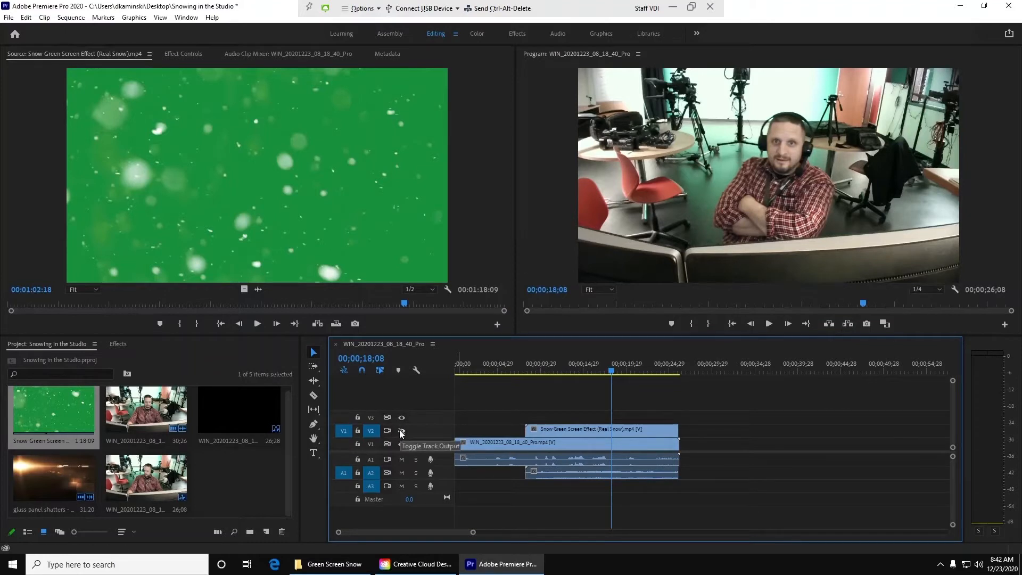
{"action": "left_click", "coordinate": [402, 432]}
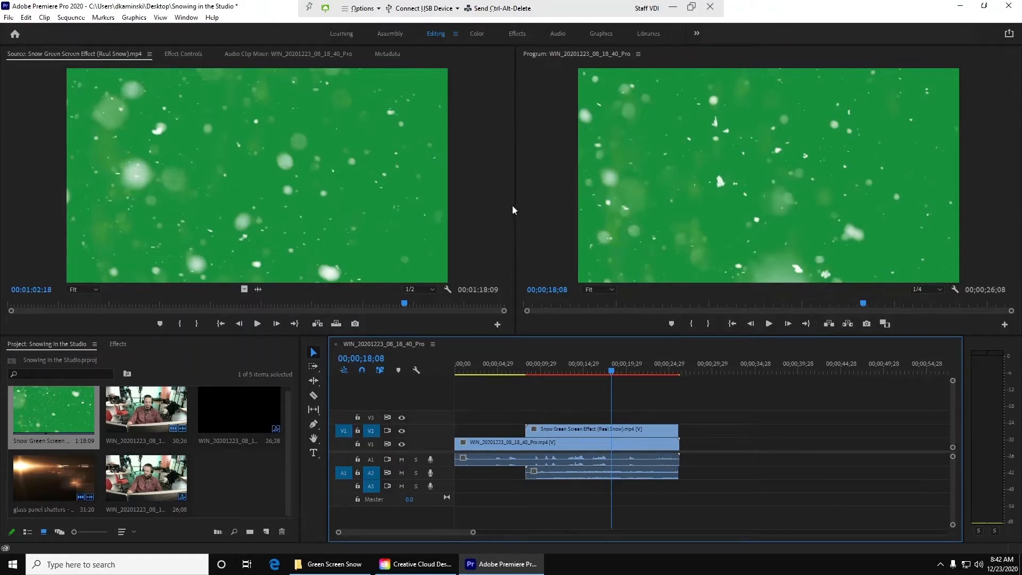
Step: Switch to the Effects workspace and search the effects for "key" in place of the existing filter
{"action": "left_click", "coordinate": [515, 36]}
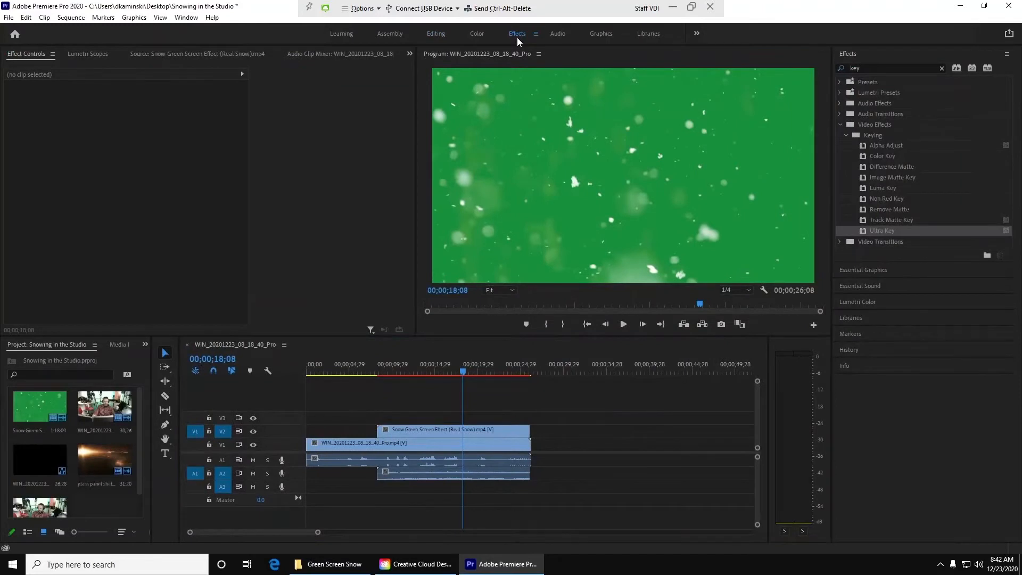
{"action": "left_click", "coordinate": [944, 72]}
{"action": "left_click", "coordinate": [943, 70]}
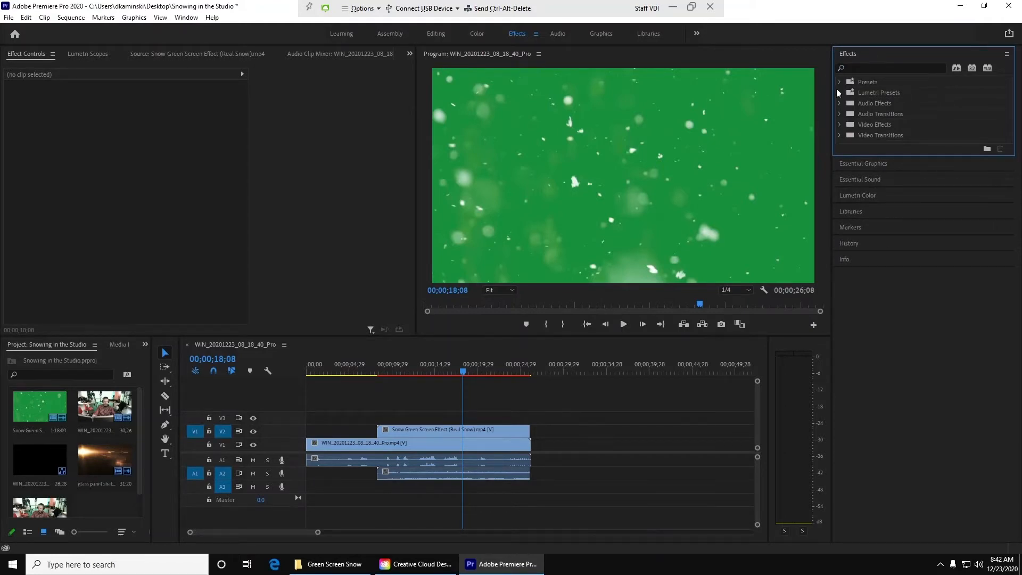
{"action": "left_click", "coordinate": [881, 125]}
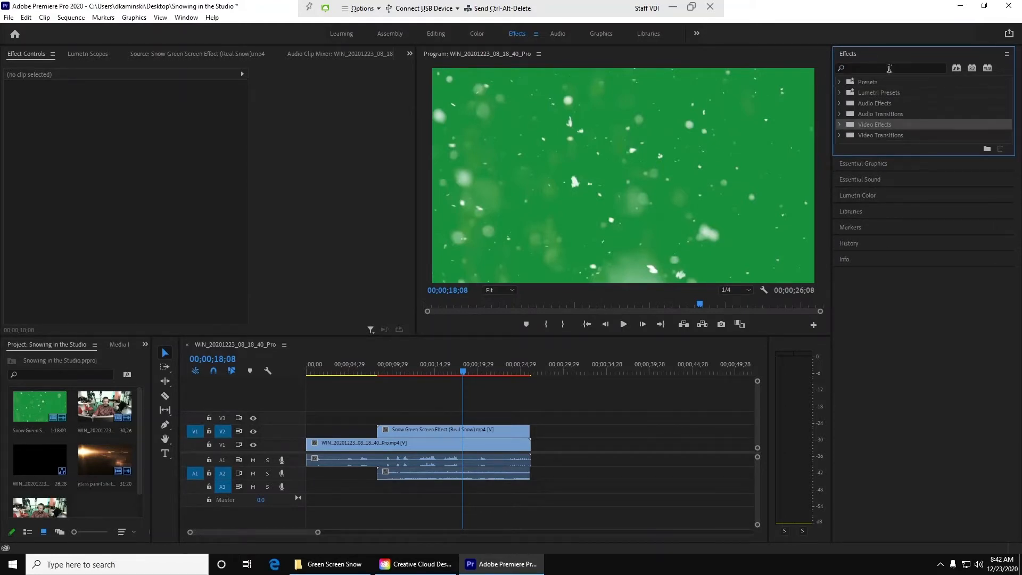
{"action": "left_click", "coordinate": [889, 68]}
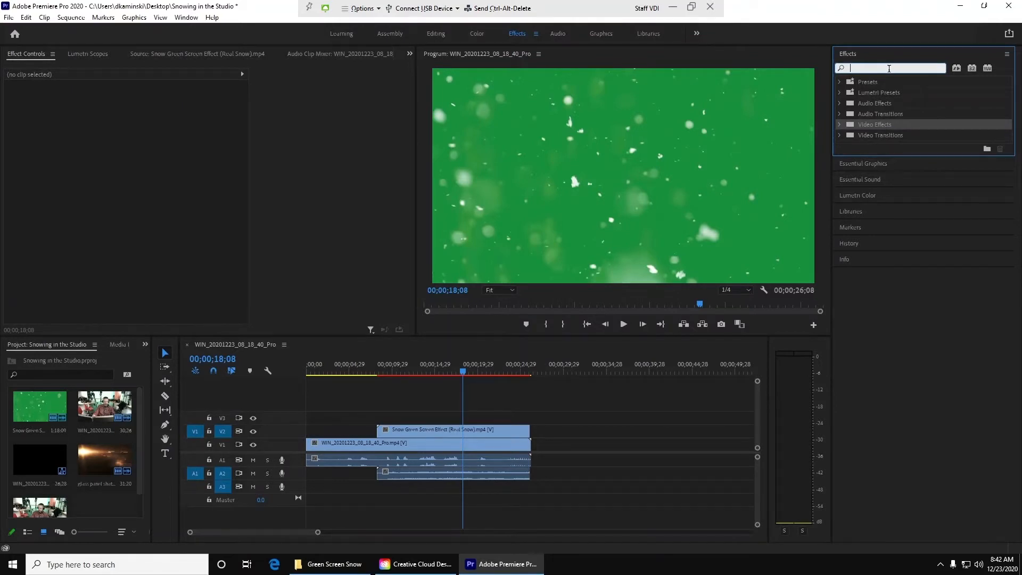
{"action": "type", "text": "key"}
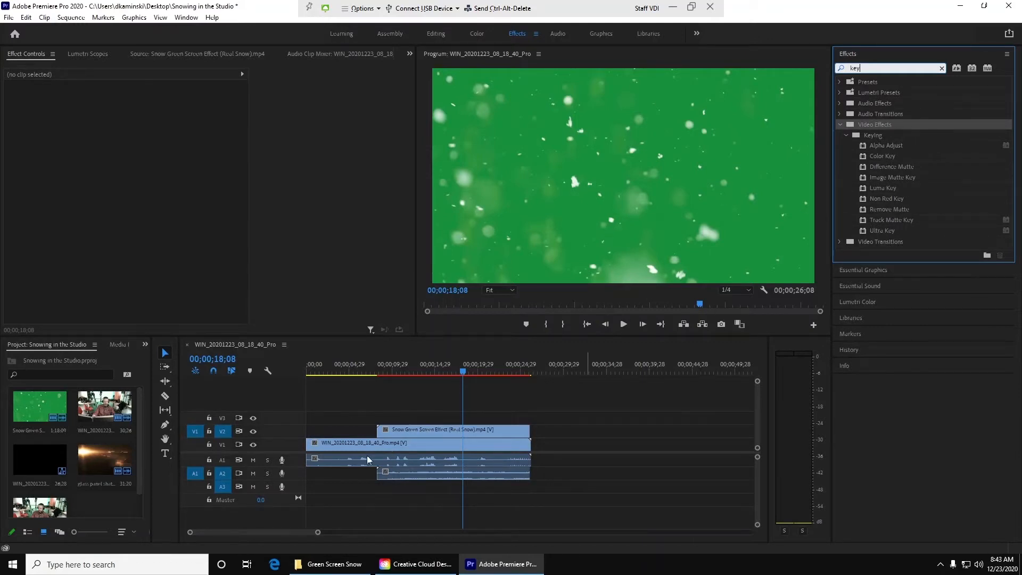
Step: Toggle the output of track V2 at 00;00;21;11 to check the webcam footage under the green snow layer
{"action": "left_click", "coordinate": [490, 368]}
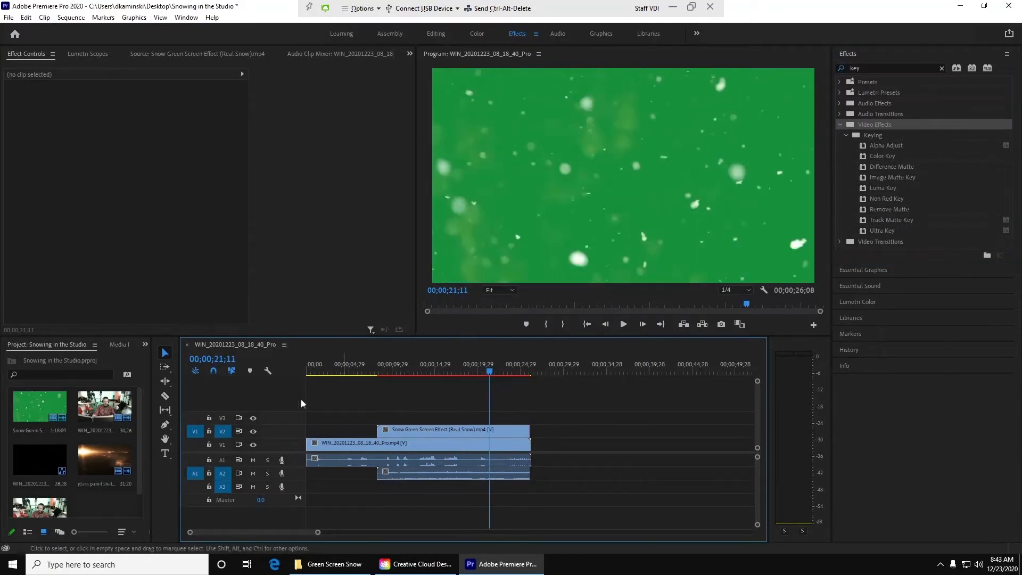
{"action": "left_click", "coordinate": [254, 431]}
{"action": "left_click", "coordinate": [253, 432]}
{"action": "left_click", "coordinate": [253, 432]}
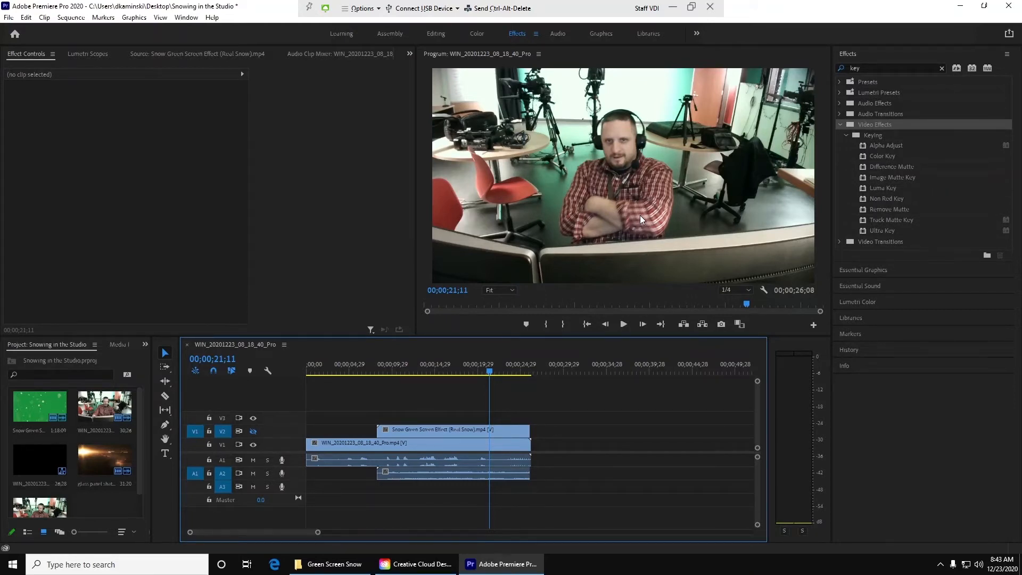
{"action": "left_click", "coordinate": [253, 432]}
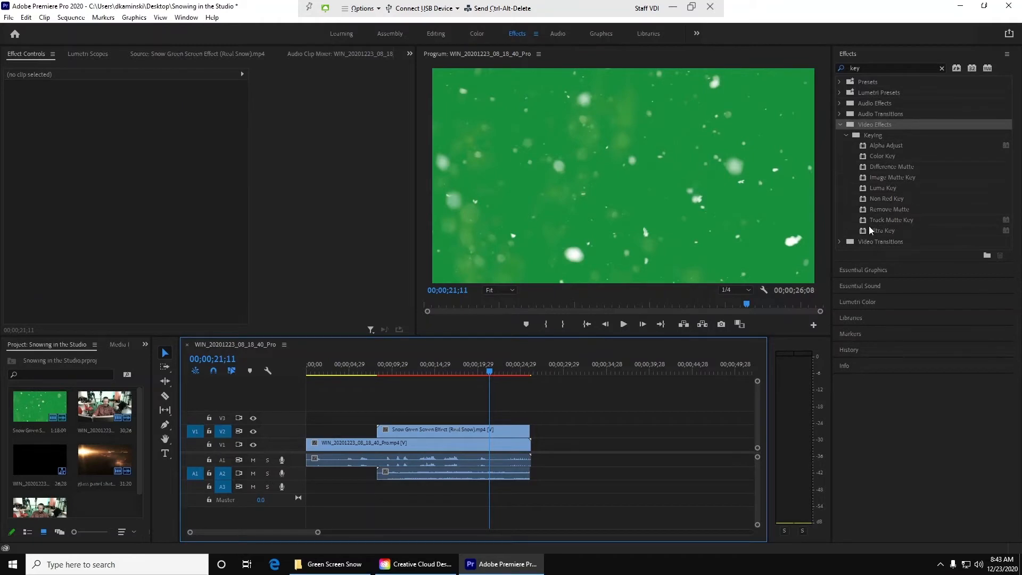
Step: Apply the Ultra Key effect to the snow clip on V2 and check the footage under it at 00;00;18;05
{"action": "left_click_drag", "start_coordinate": [865, 231], "coordinate": [482, 431]}
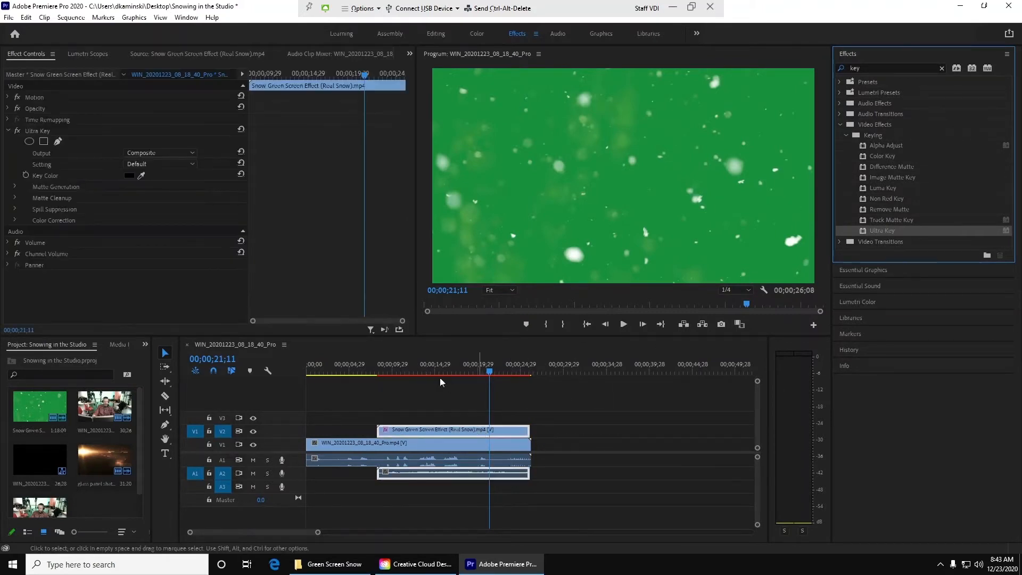
{"action": "left_click", "coordinate": [446, 365]}
{"action": "mouse_move", "coordinate": [450, 362]}
{"action": "left_mouse_down"}
{"action": "mouse_move", "coordinate": [488, 359]}
{"action": "mouse_move", "coordinate": [465, 357]}
{"action": "left_mouse_up"}
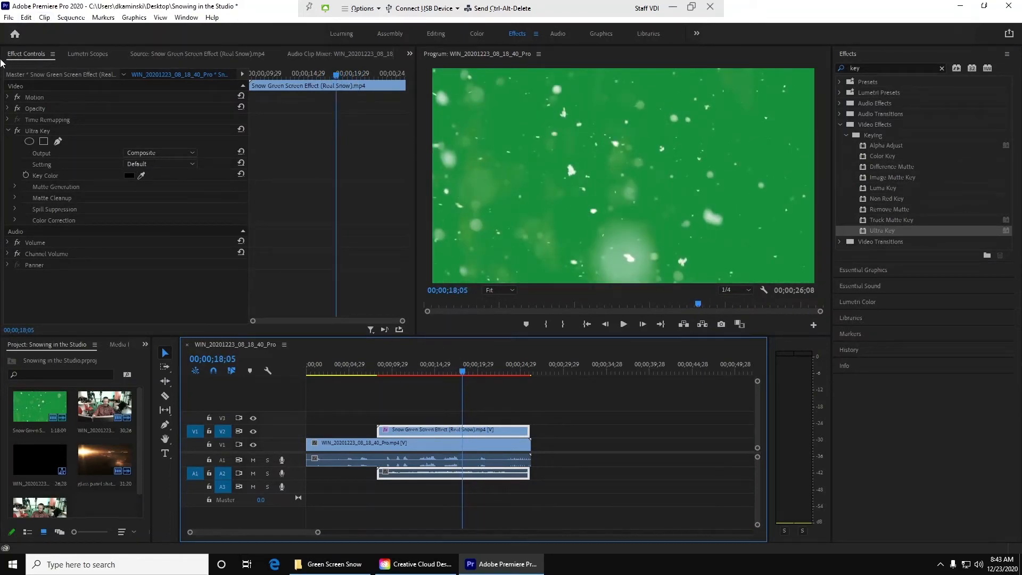
{"action": "left_click", "coordinate": [9, 131]}
{"action": "left_click", "coordinate": [8, 131]}
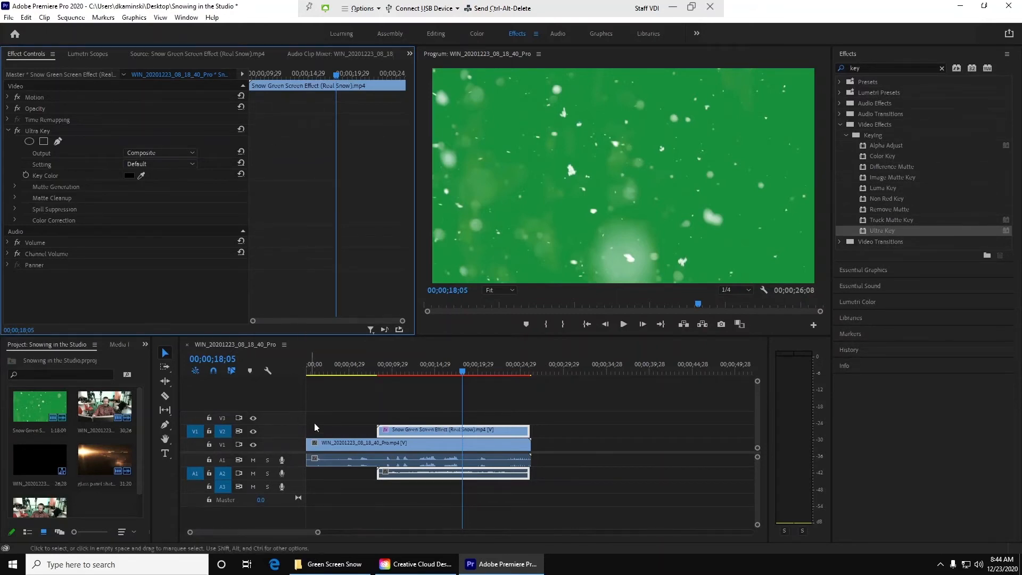
{"action": "left_click", "coordinate": [253, 431]}
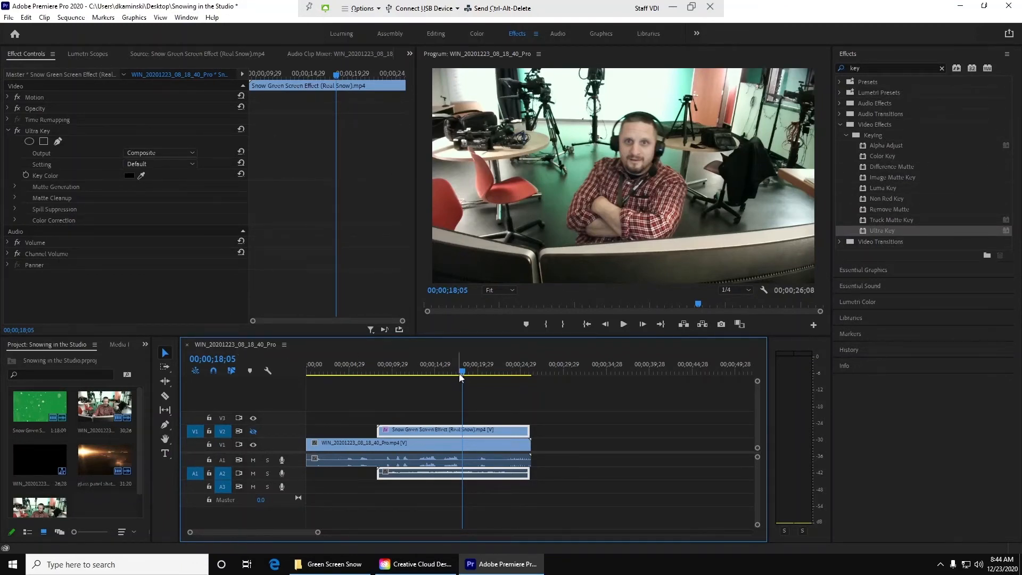
{"action": "left_click", "coordinate": [254, 431]}
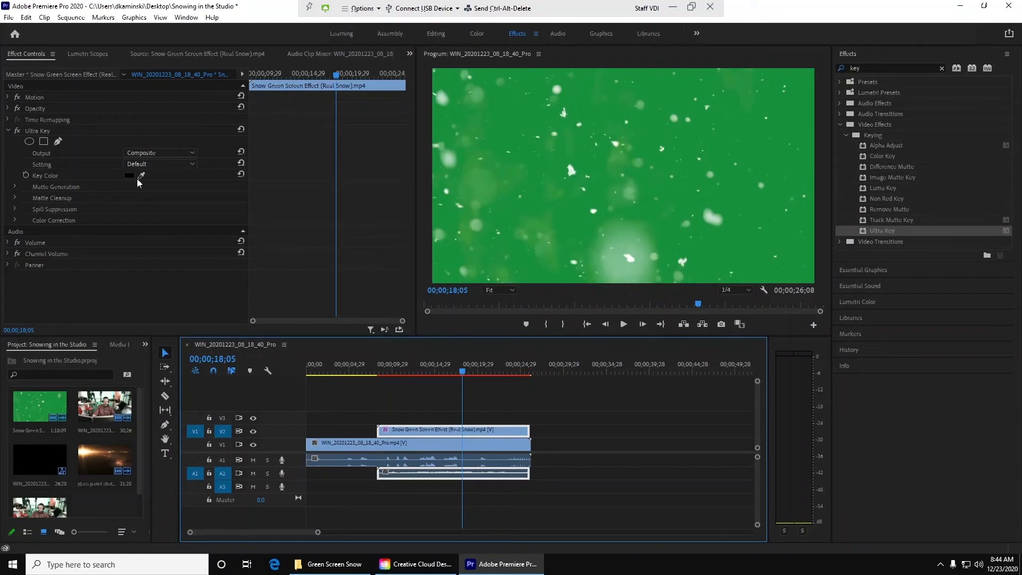
Step: Sample the green background of the snow footage as the Ultra Key's key color
{"action": "left_click_drag", "start_coordinate": [140, 176], "coordinate": [142, 174]}
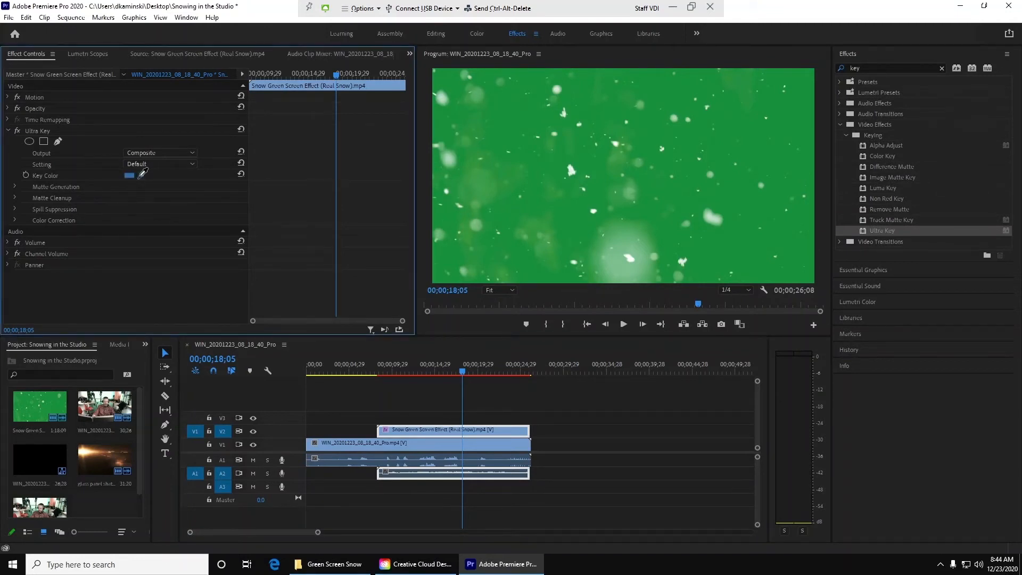
{"action": "left_click_drag", "start_coordinate": [142, 174], "coordinate": [777, 158]}
{"action": "left_click", "coordinate": [744, 253]}
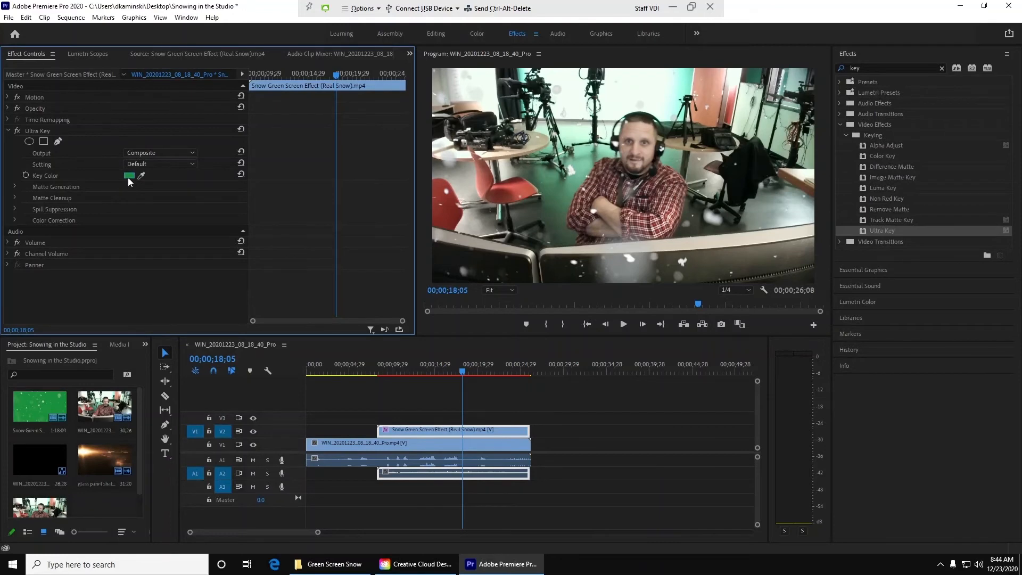
Step: Play the keyed composite from the start of the snow clip to 00;00;15;15 and mute audio track A2
{"action": "left_click", "coordinate": [380, 370]}
{"action": "key", "text": "space"}
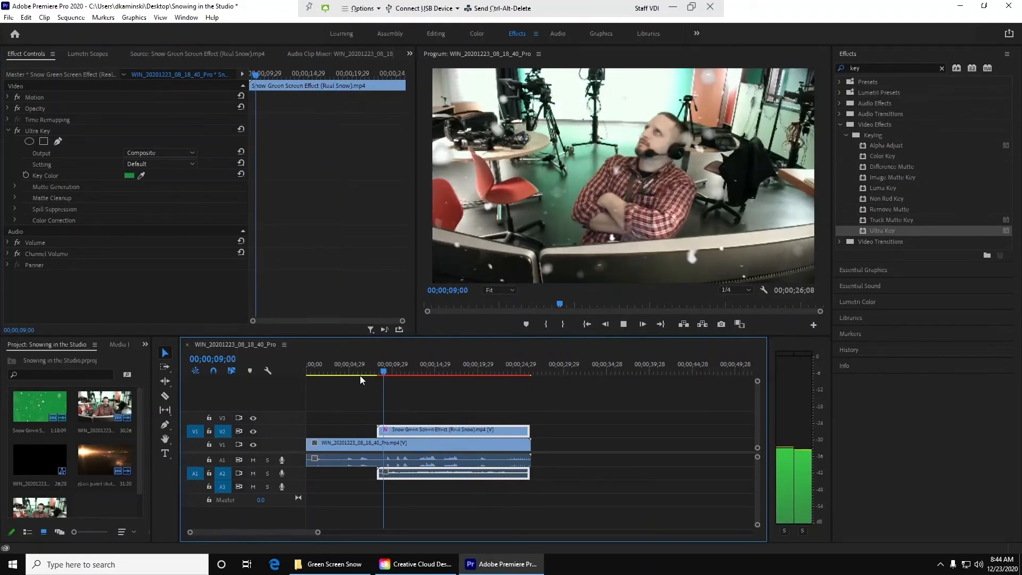
{"action": "left_click", "coordinate": [254, 474]}
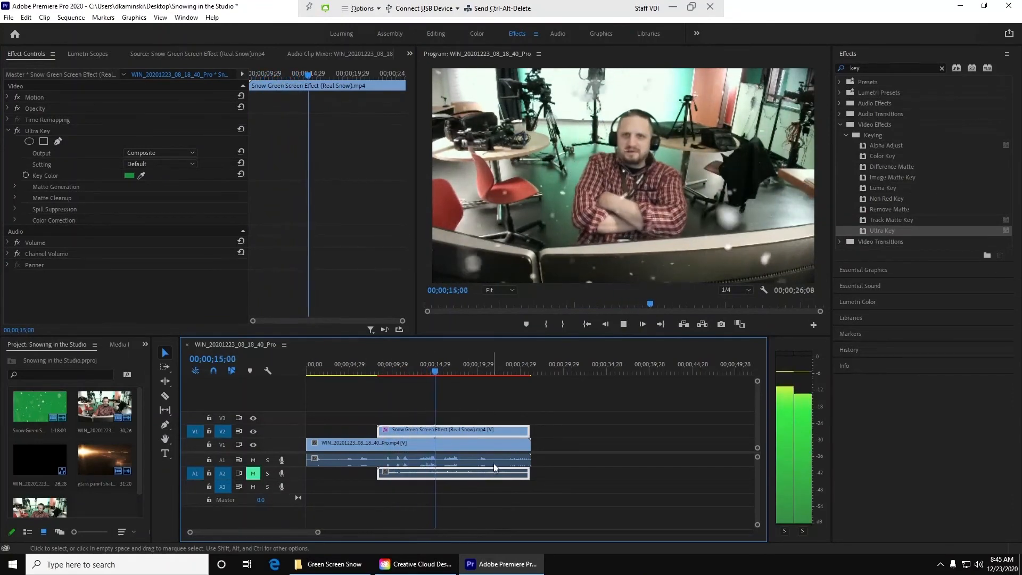
{"action": "key", "text": "space"}
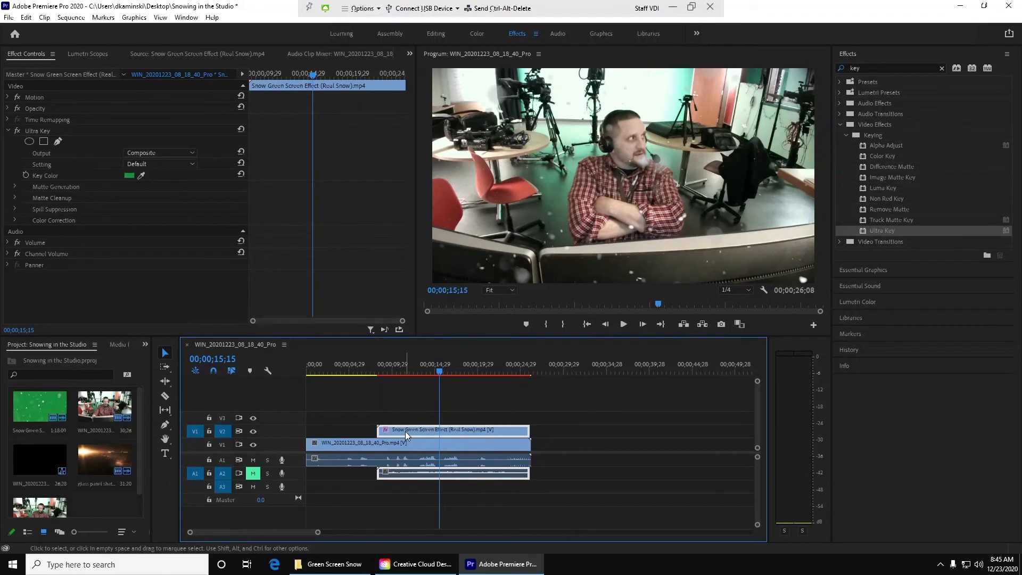
Step: Apply the default transition to both ends of the snow clip and delete its audio track A2
{"action": "key", "text": "shift+d"}
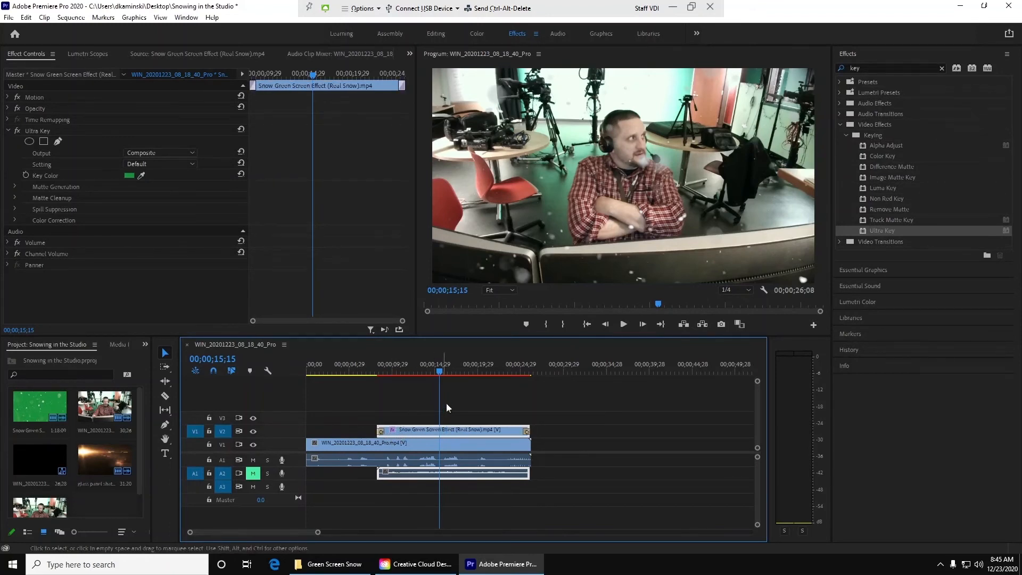
{"action": "right_click", "coordinate": [290, 479]}
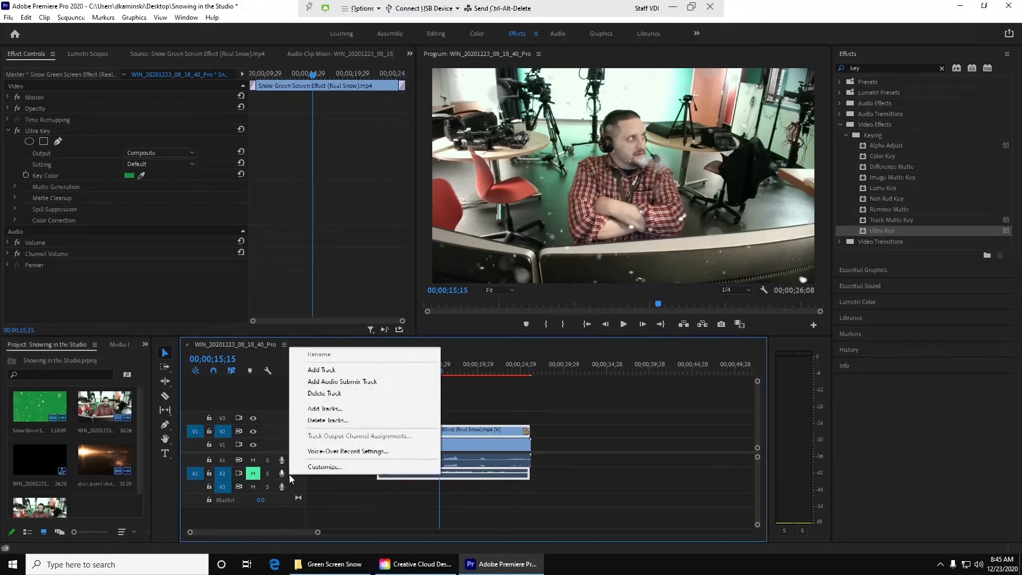
{"action": "left_click", "coordinate": [334, 395]}
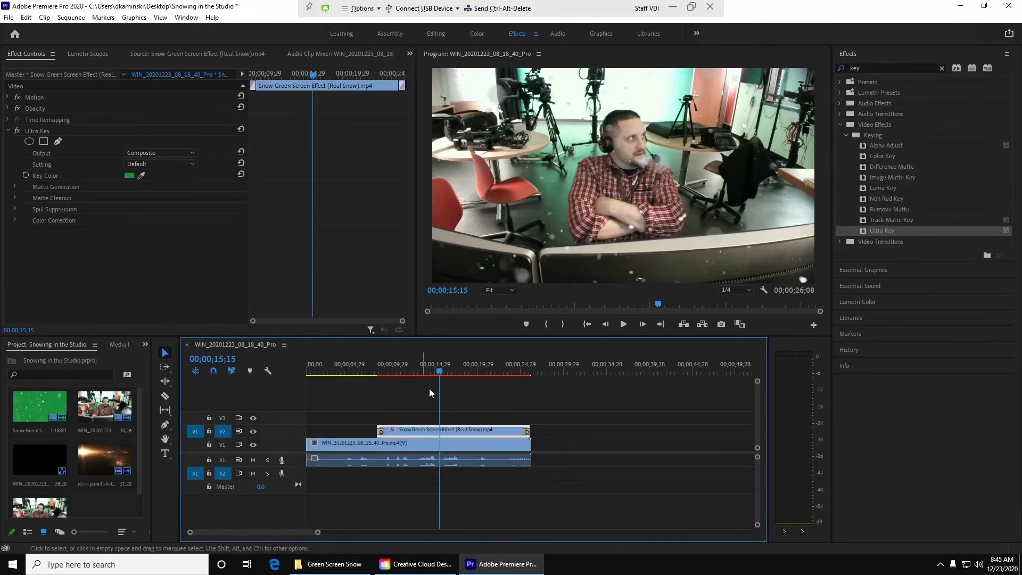
Step: Preview the final seconds of the sequence and split both the webcam and snow clips at 00;00;23;05
{"action": "left_click", "coordinate": [485, 366]}
{"action": "key", "text": "space"}
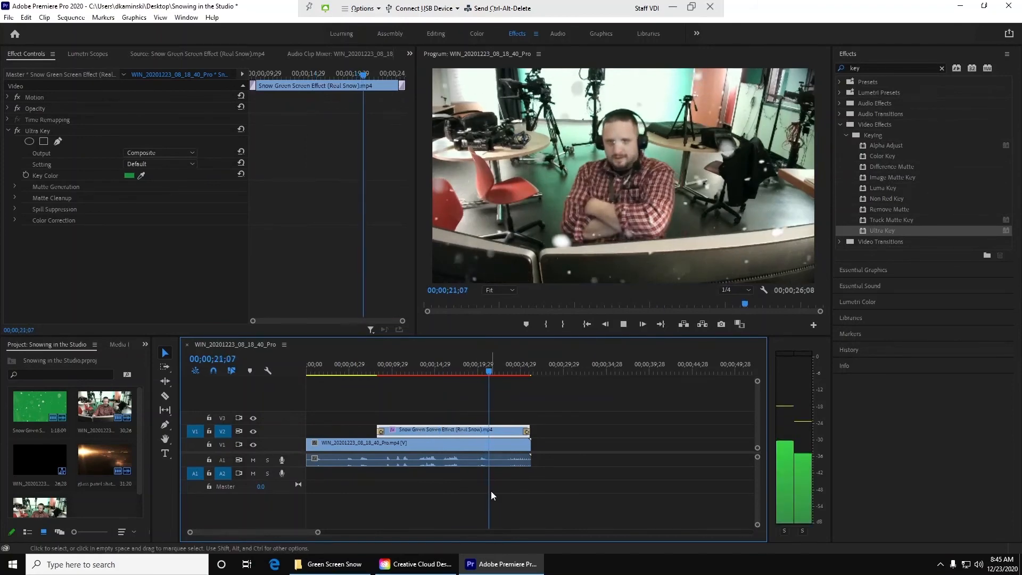
{"action": "key", "text": "space"}
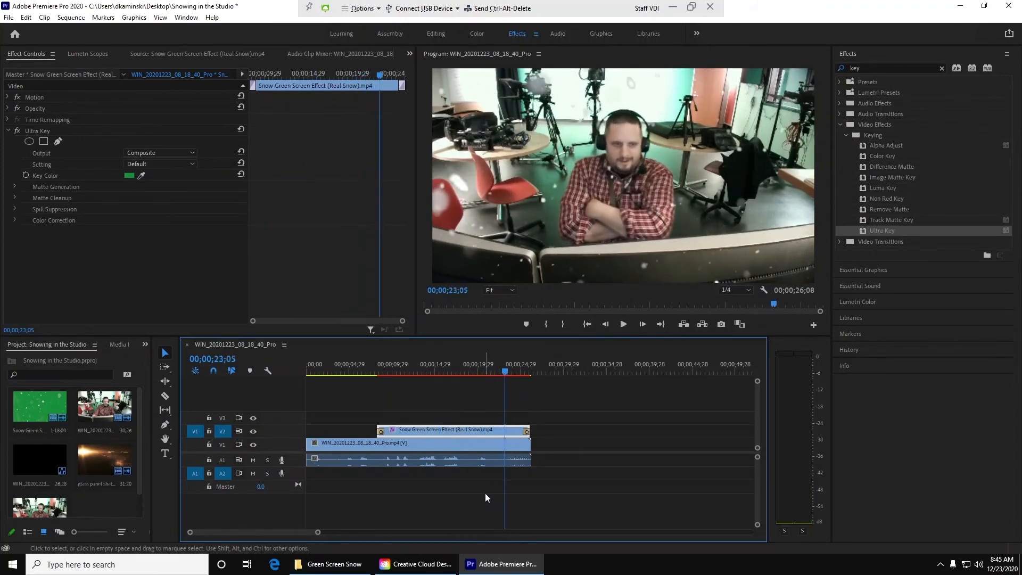
{"action": "key", "text": "c"}
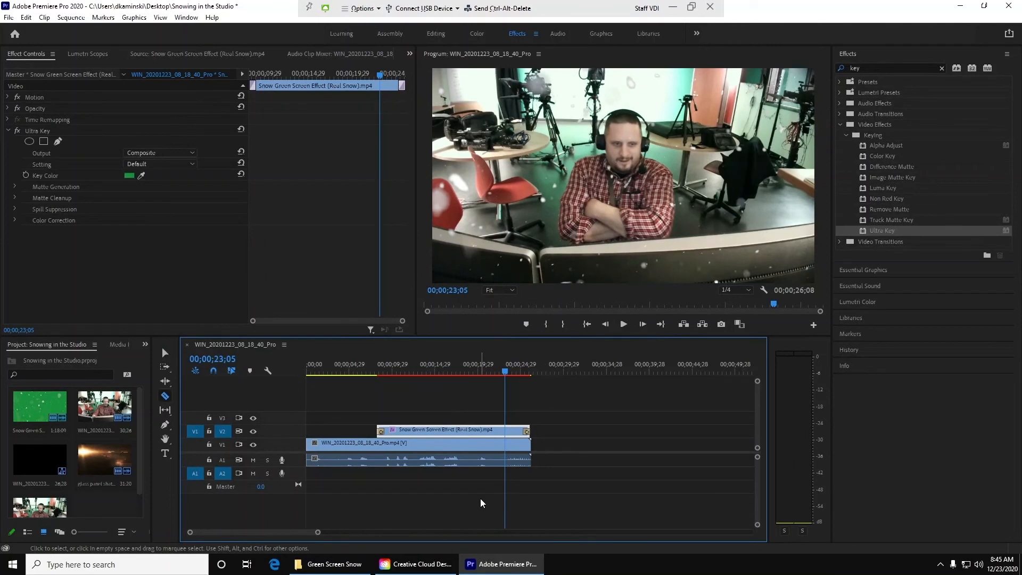
{"action": "left_click", "coordinate": [505, 443]}
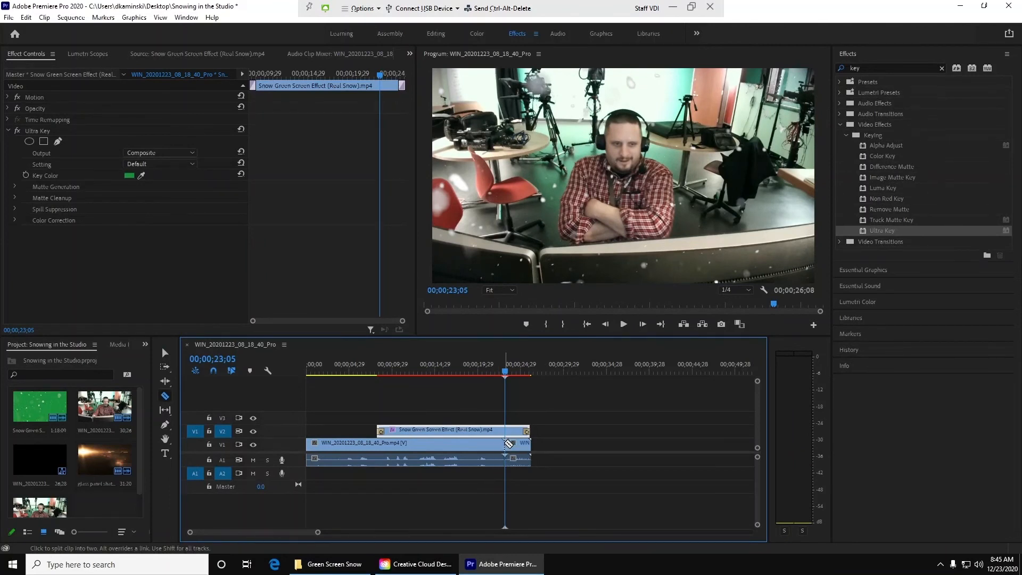
{"action": "left_click", "coordinate": [506, 429]}
{"action": "key", "text": "v"}
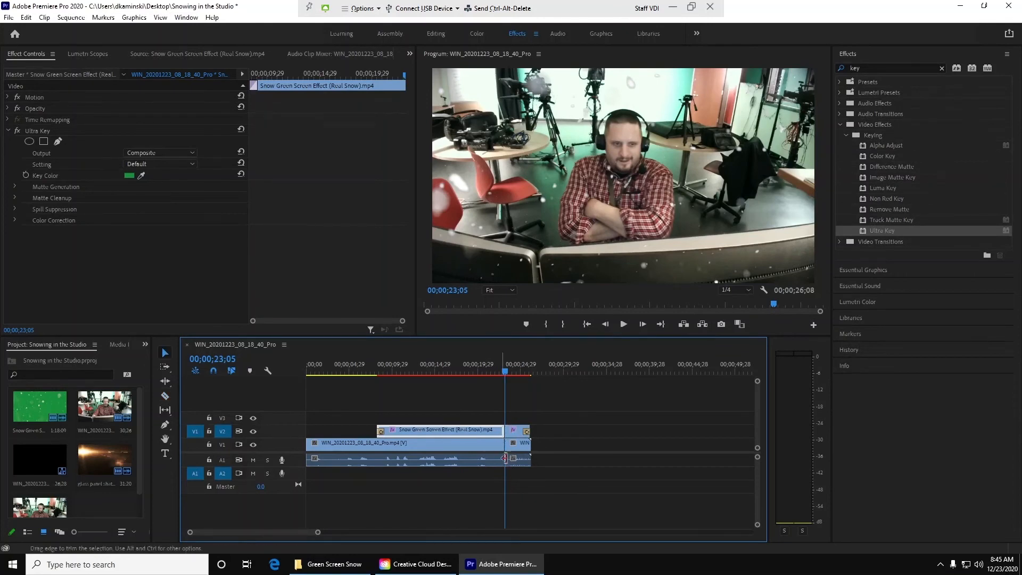
Step: Delete the leftover webcam and snow clip pieces after 00;00;23;05
{"action": "left_click", "coordinate": [521, 451]}
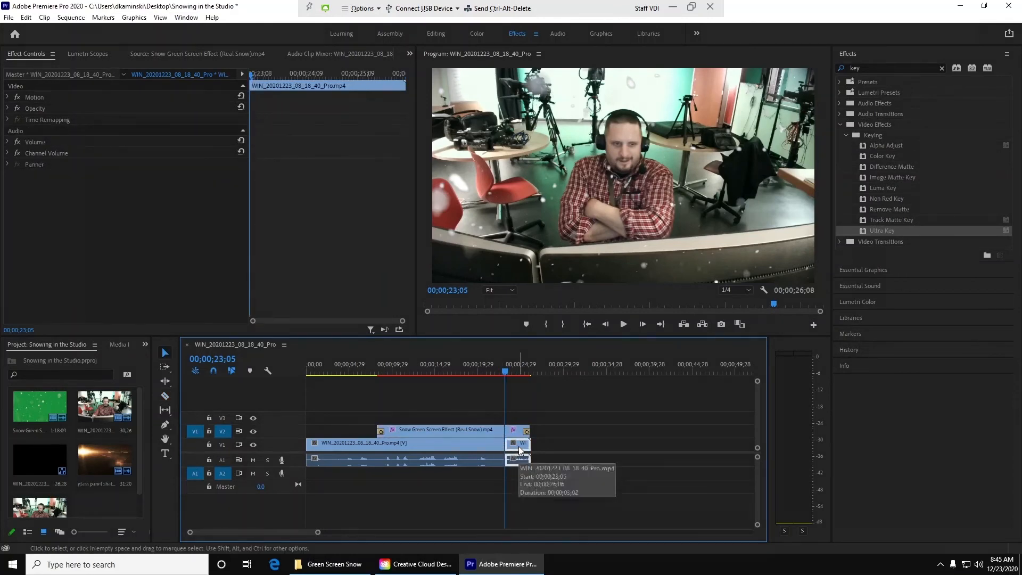
{"action": "left_click", "coordinate": [519, 434], "text": "shift"}
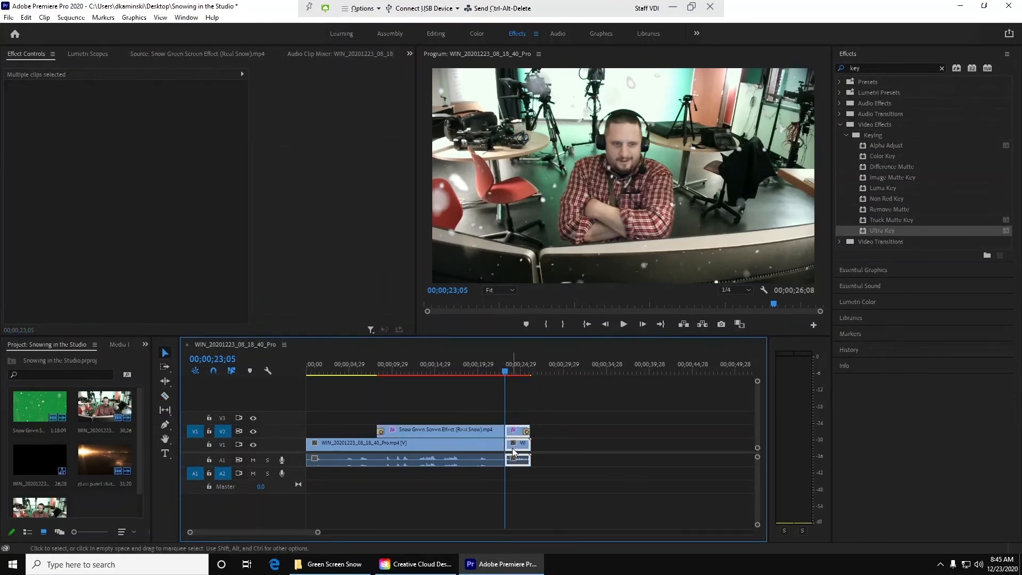
{"action": "key", "text": "Delete"}
Step: Apply the default video transition to the cut end of the snow clip and both ends of the webcam clip
{"action": "left_click", "coordinate": [493, 436]}
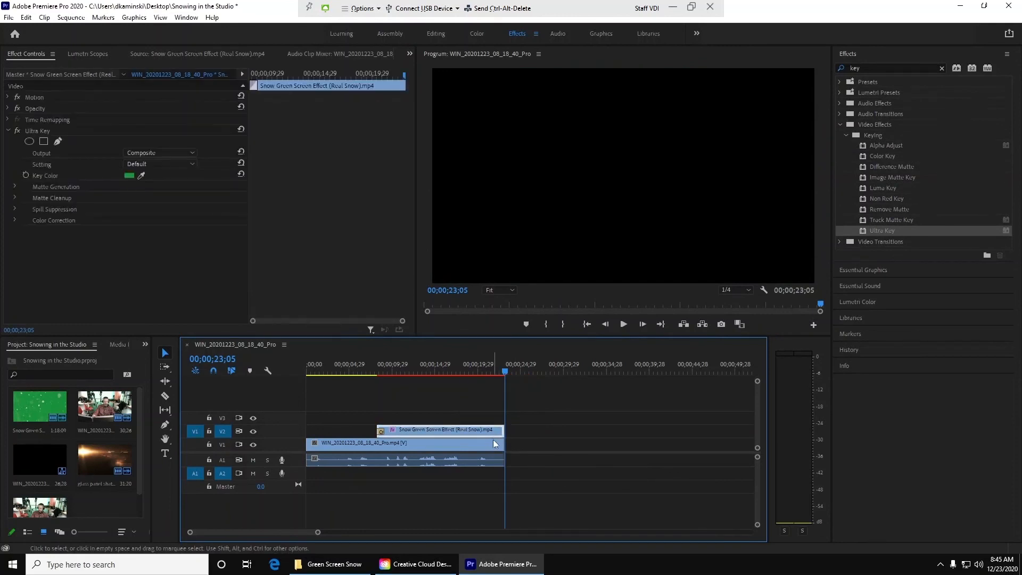
{"action": "left_click", "coordinate": [495, 444], "text": "shift"}
{"action": "key", "text": "ctrl+d"}
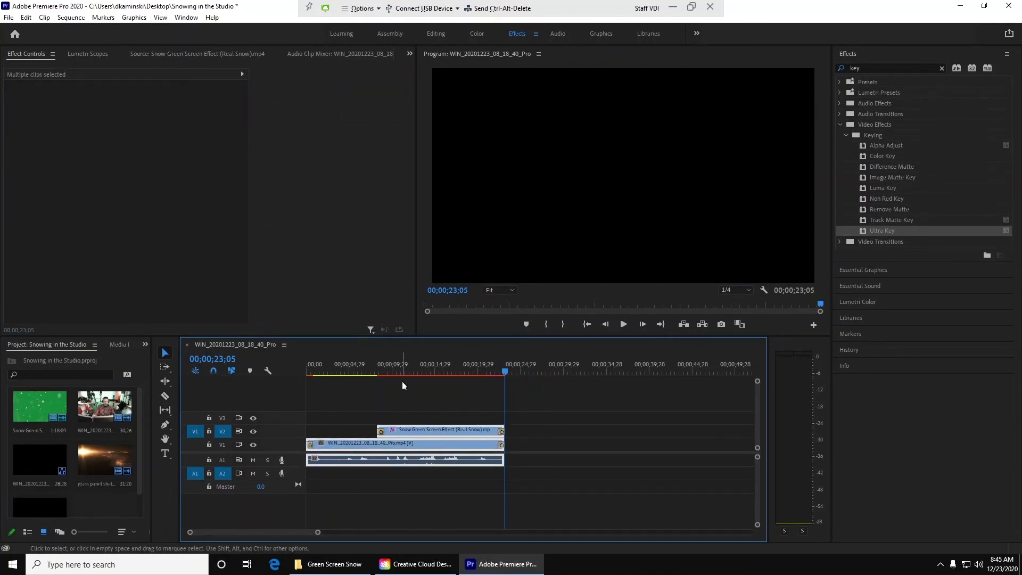
Step: Preview the sequence from 00;00;08;16 and check the frame at 00;00;12;04
{"action": "left_click", "coordinate": [379, 375]}
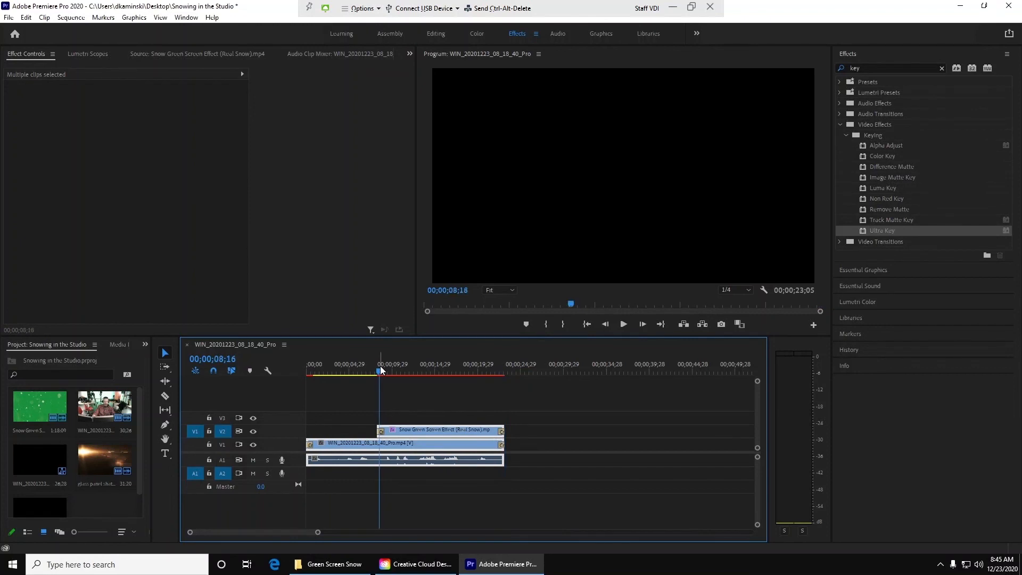
{"action": "key", "text": "space"}
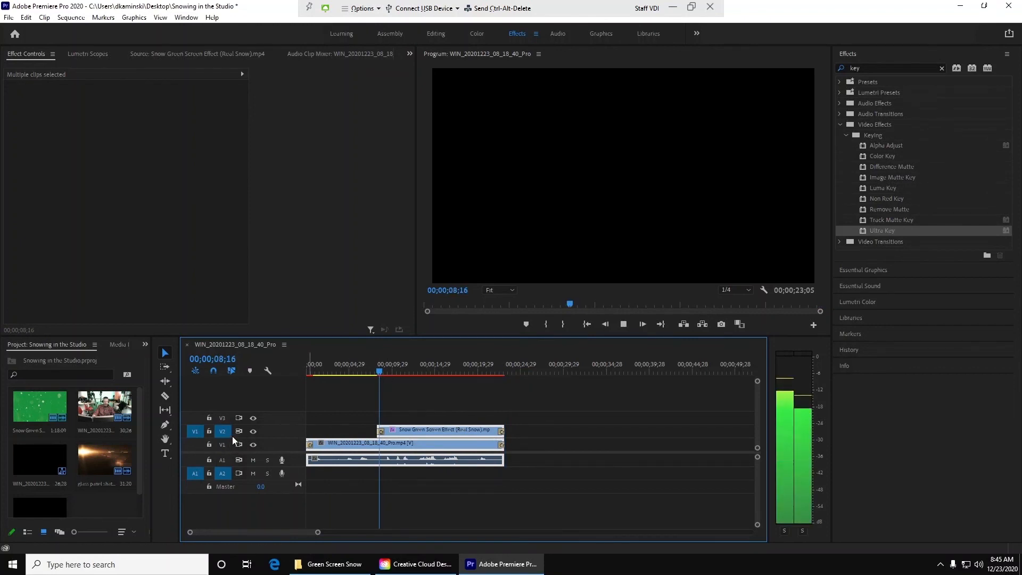
{"action": "key", "text": "space"}
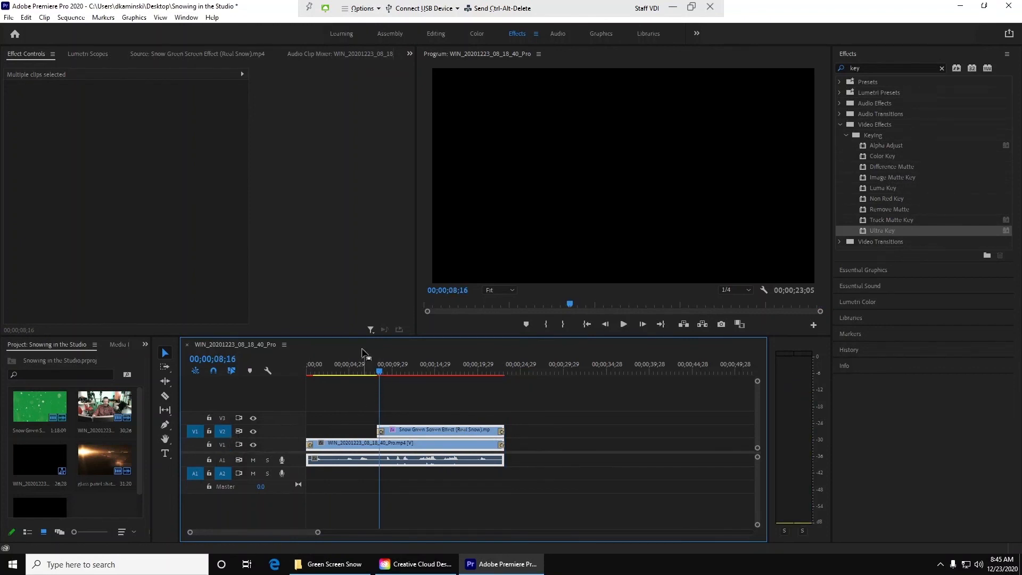
{"action": "left_click", "coordinate": [411, 366]}
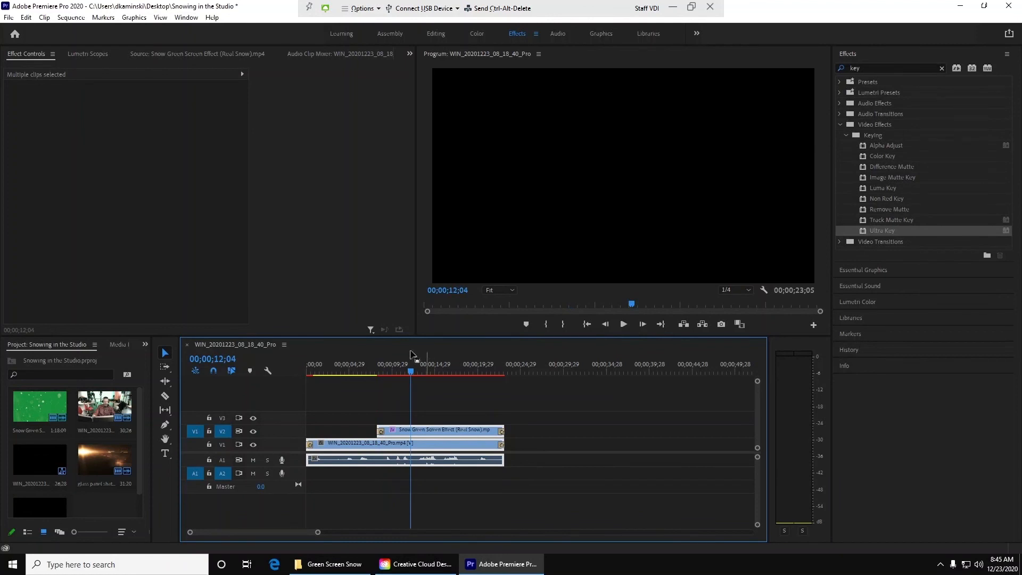